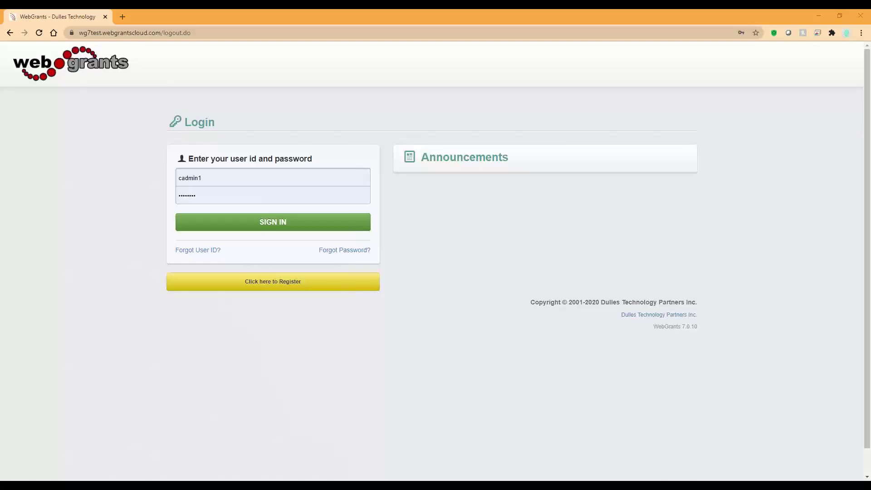
Sign in as the client administrator and open the 598 Training example funding opportunity.
click(212, 222)
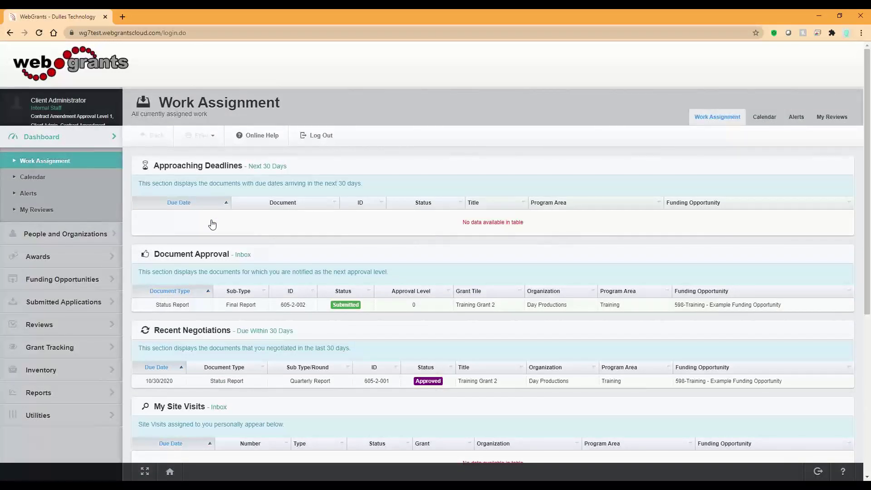
click(69, 280)
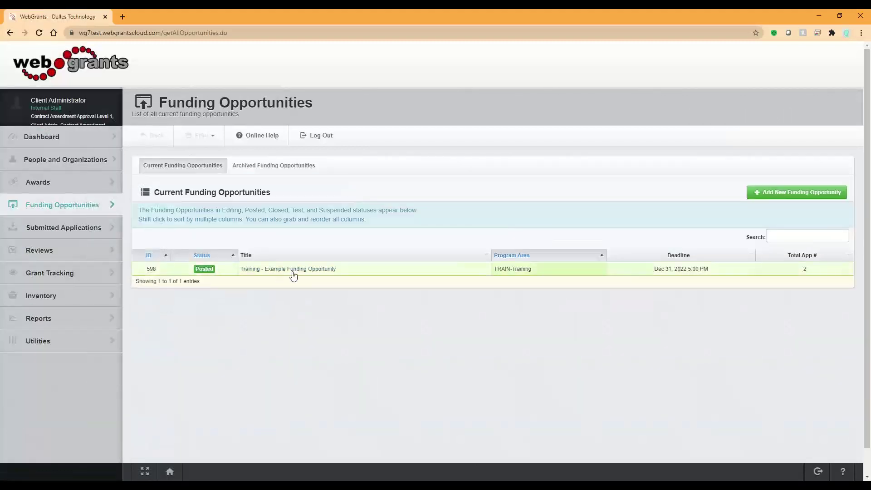
click(293, 271)
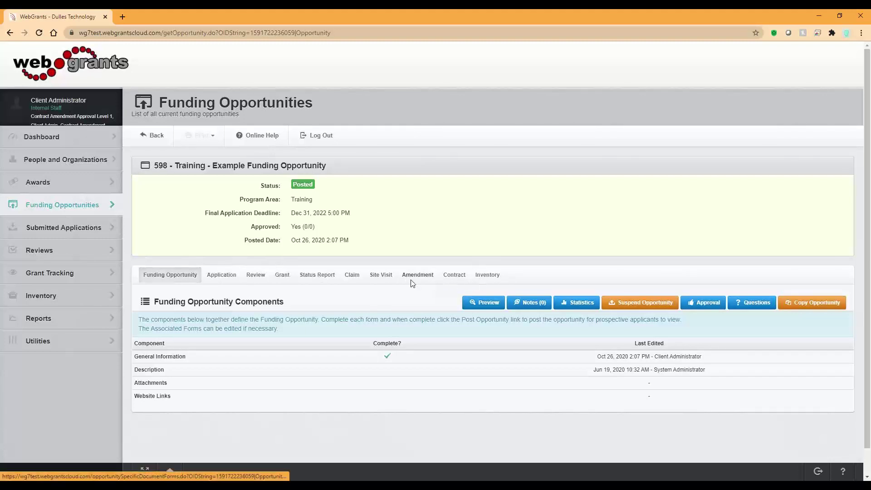
Review the opportunity's grant forms, noting Grantee Edit on Contract Amendments, then view its amendment forms.
click(281, 276)
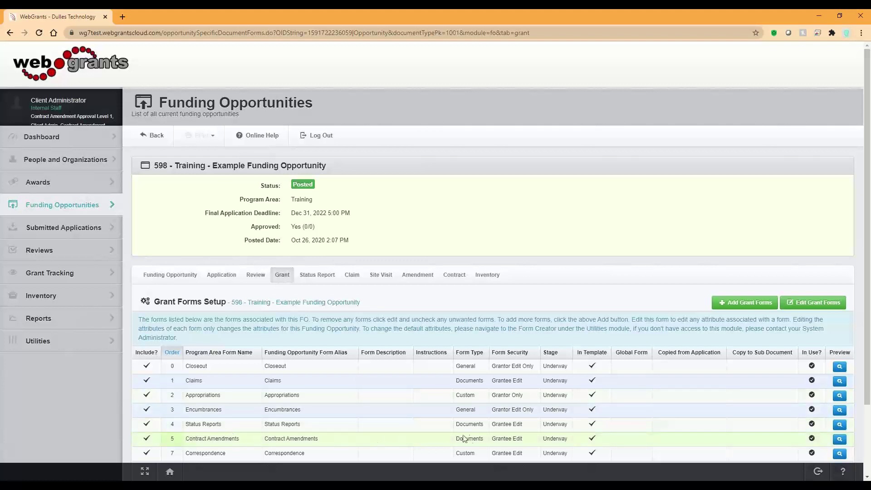
scroll(484, 440, down, 1)
scroll(484, 440, down, 2)
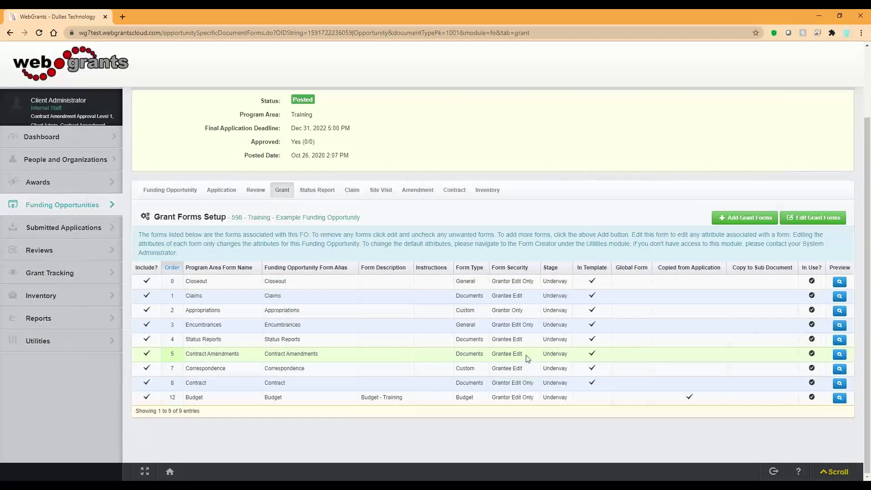
mouse_move(525, 355)
mouse_down()
mouse_move(493, 355)
mouse_move(524, 358)
mouse_up()
scroll(525, 358, up, 2)
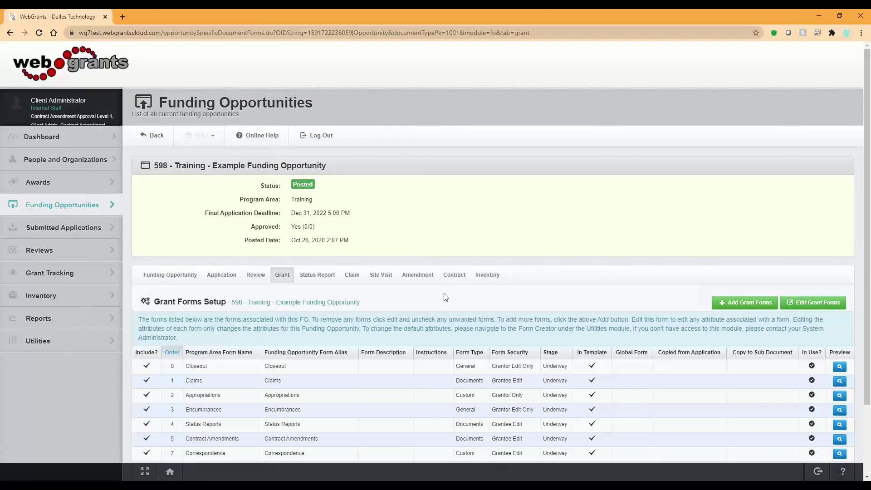
click(418, 276)
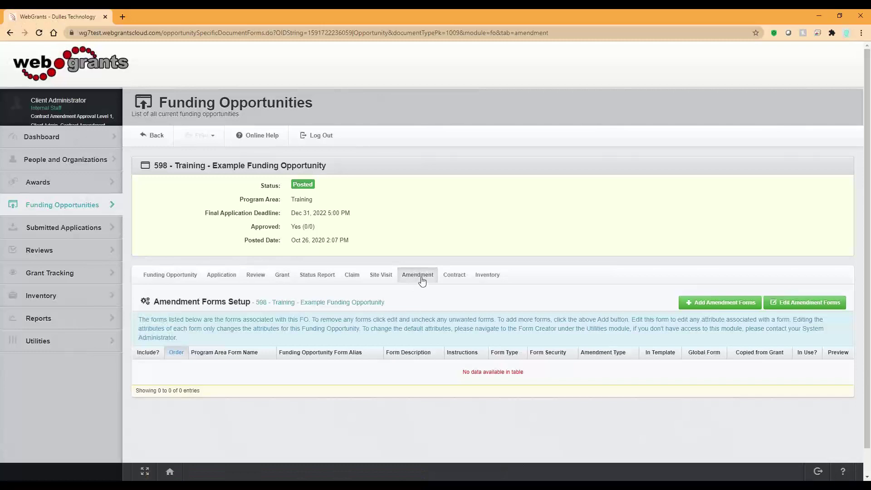
Add the Amendment Request Form to the opportunity's amendment forms and save.
click(707, 306)
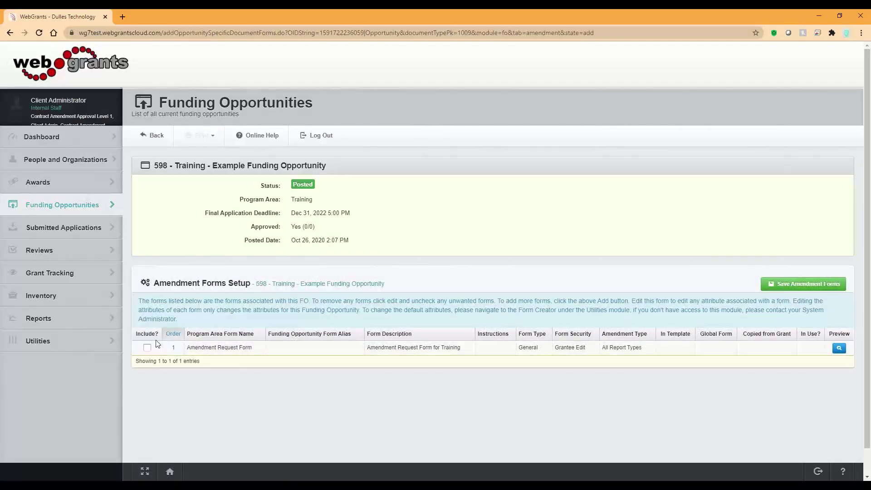
click(147, 349)
click(792, 287)
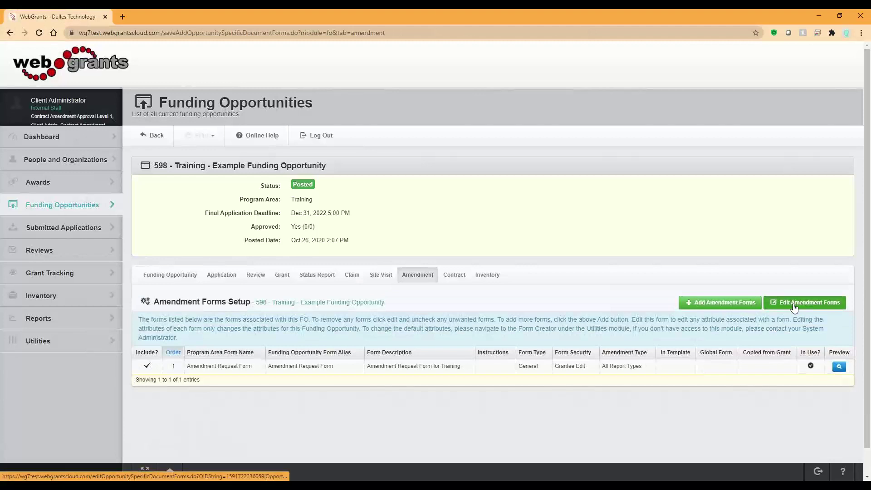
Set the form to Grantee Edit security covering All Report Types, and save it.
click(794, 307)
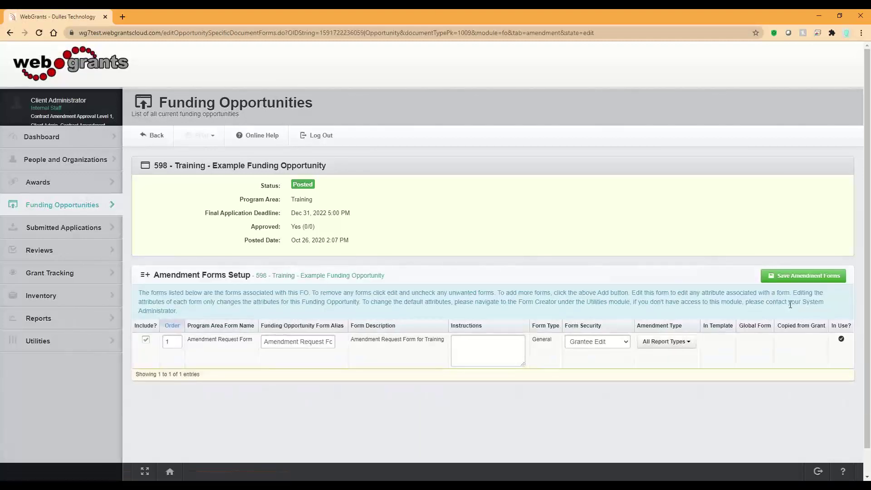
click(612, 343)
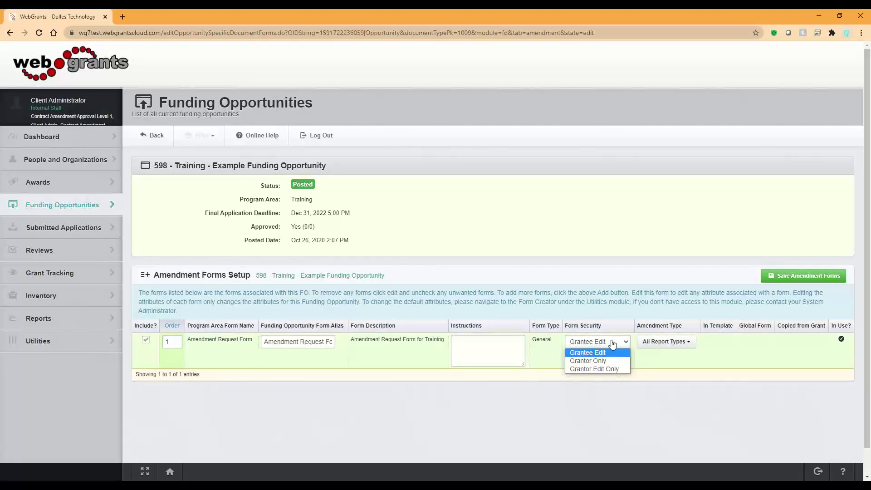
click(622, 320)
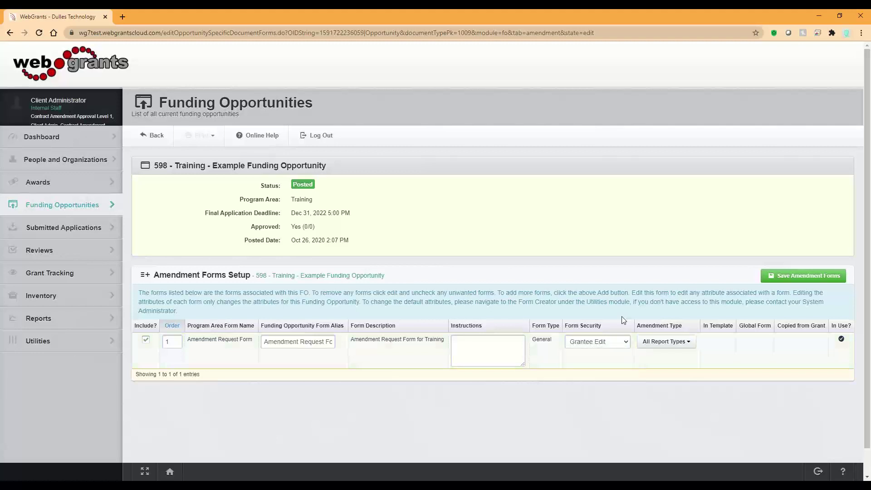
click(673, 347)
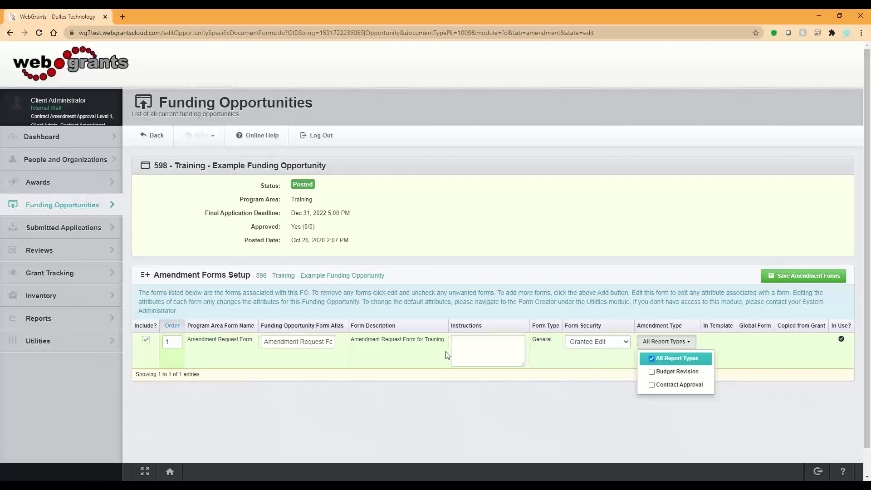
click(686, 374)
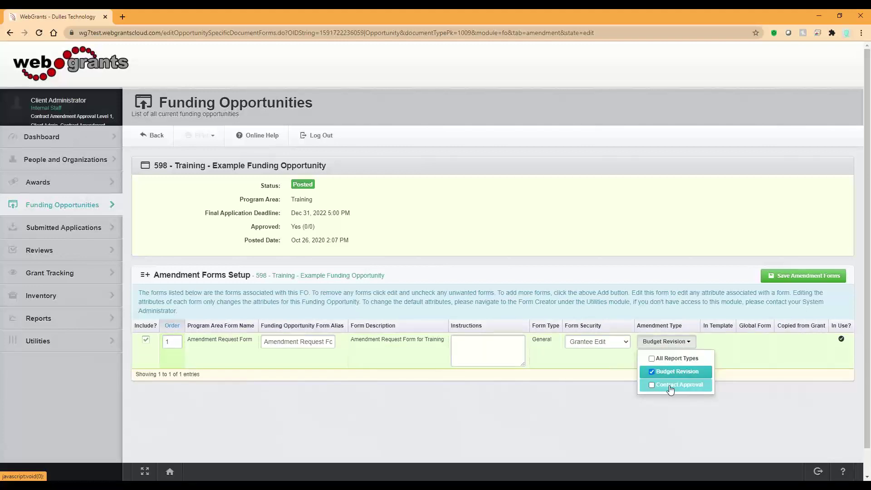
click(654, 387)
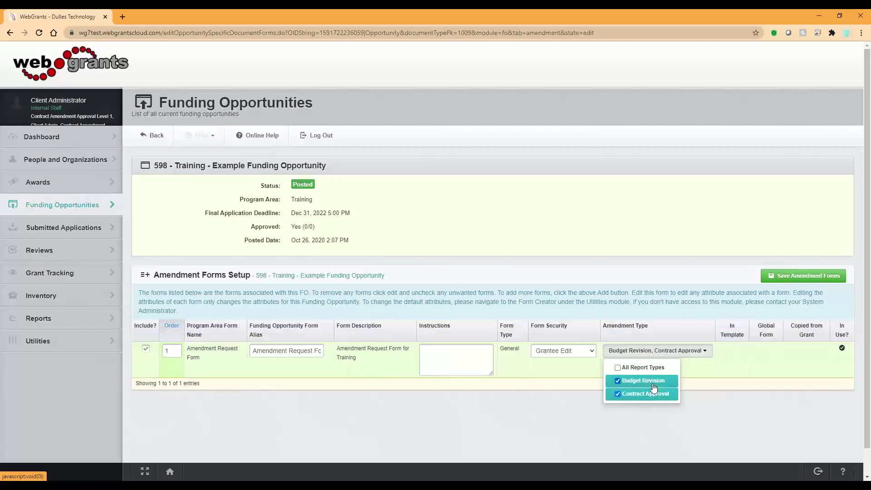
click(624, 382)
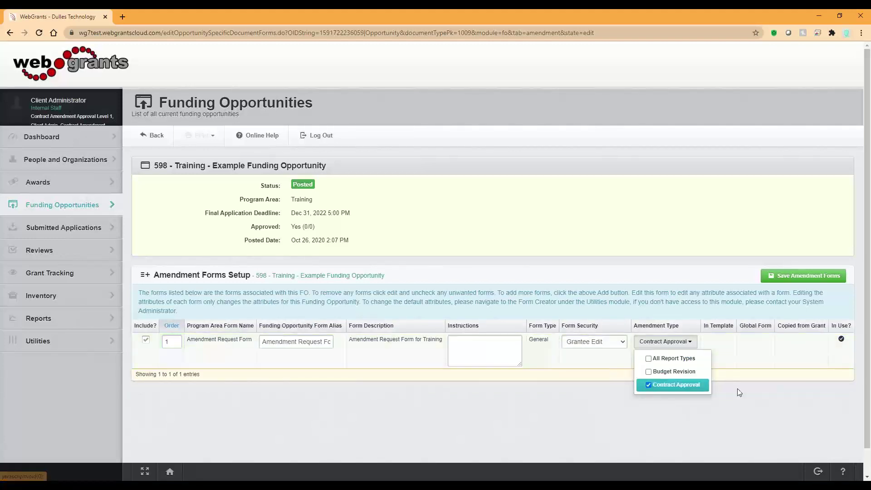
click(651, 359)
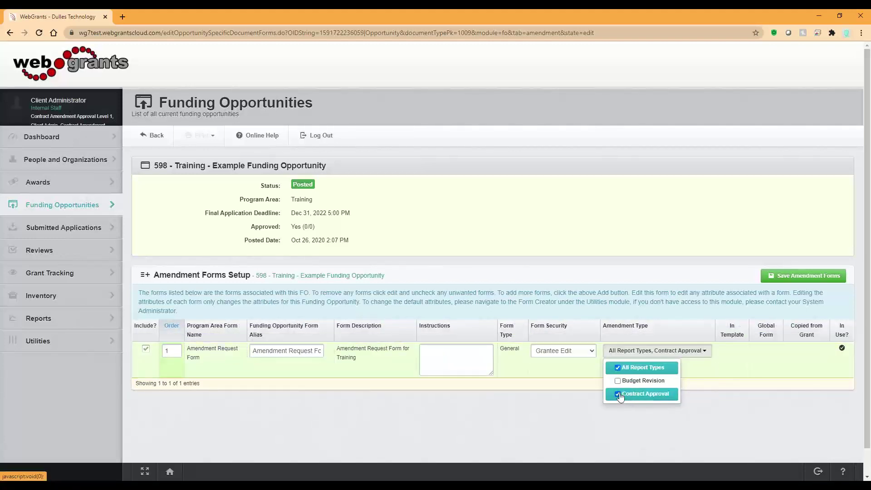
click(813, 278)
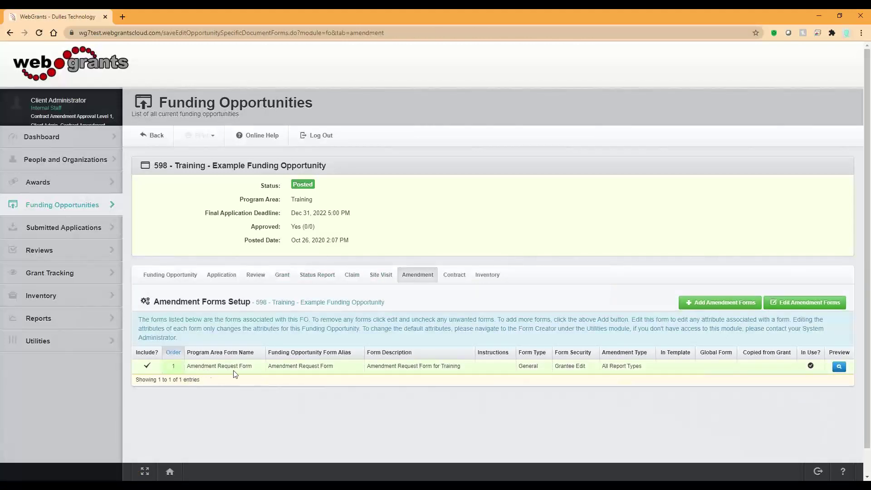
click(177, 275)
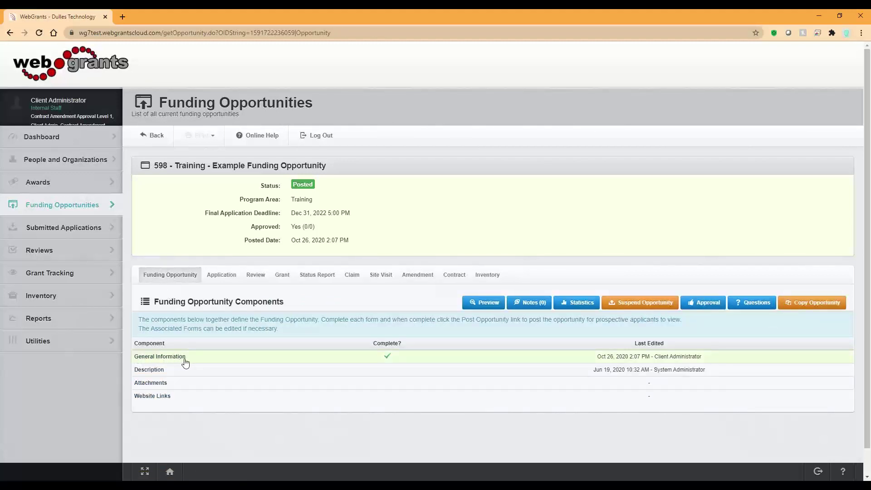
Keep two contract amendment approval levels in General Information, save it, then expand People and Organizations.
click(155, 357)
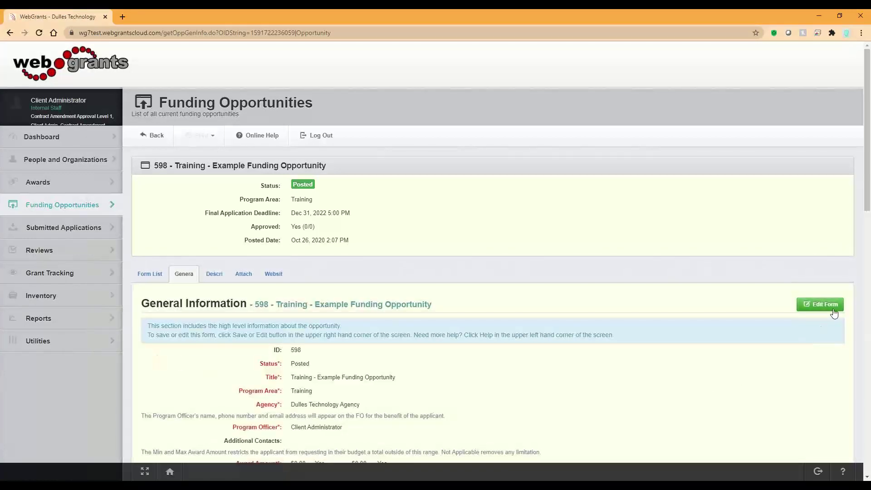
click(816, 304)
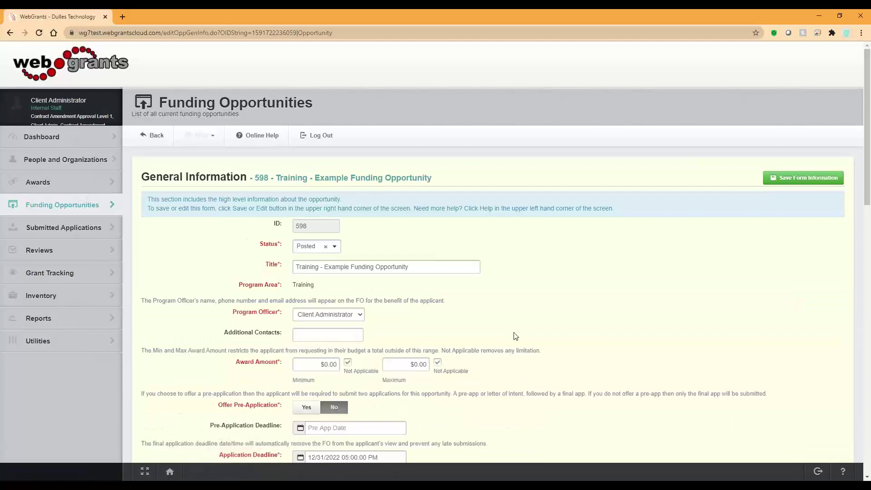
scroll(515, 334, down, 5)
scroll(515, 335, down, 8)
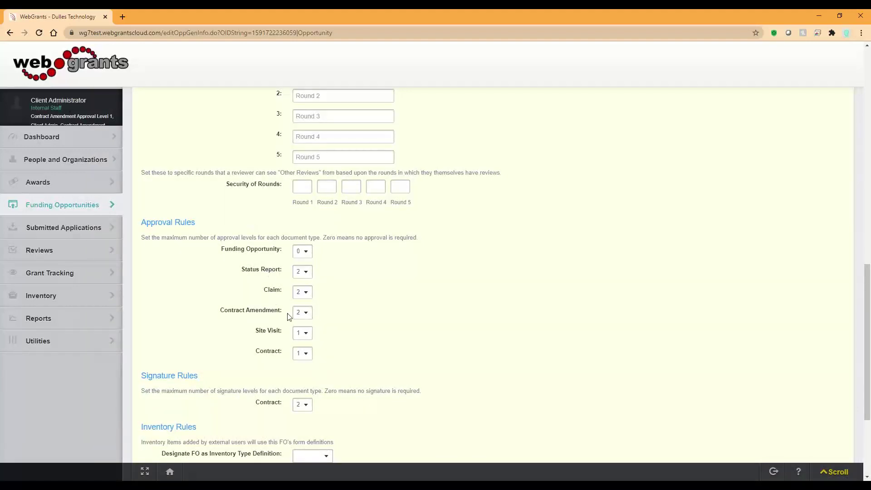
click(304, 314)
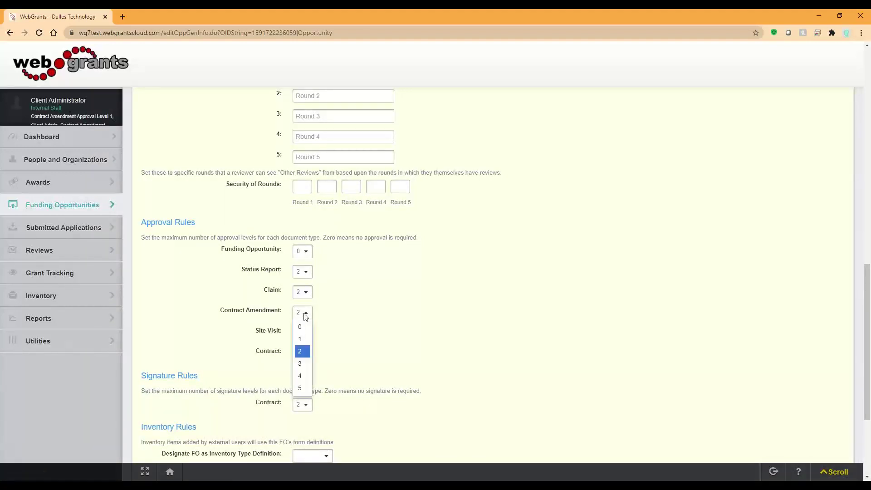
click(301, 353)
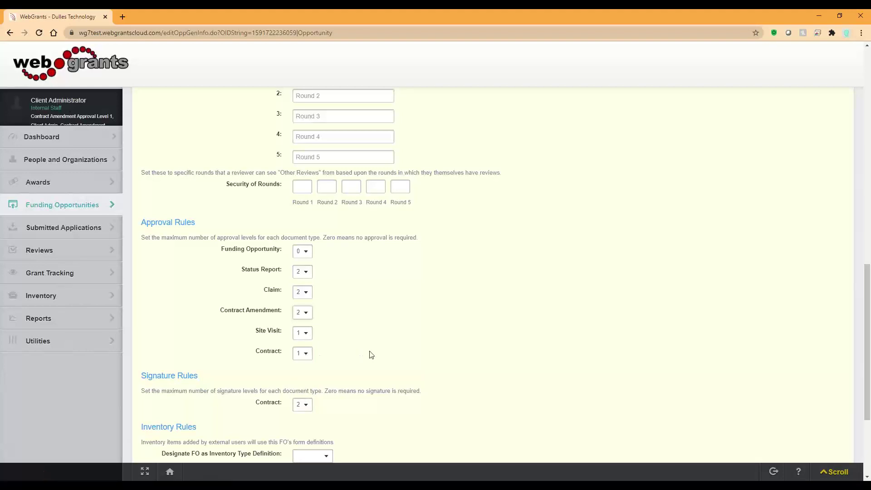
scroll(369, 353, up, 13)
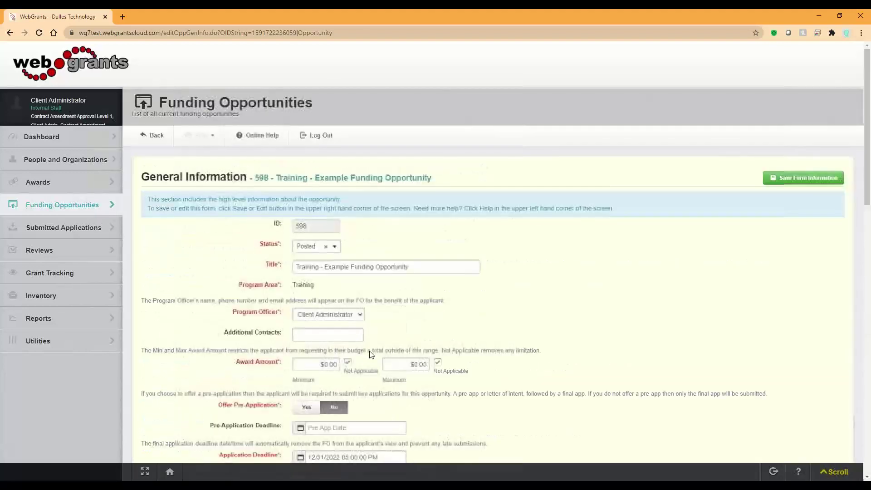
click(804, 179)
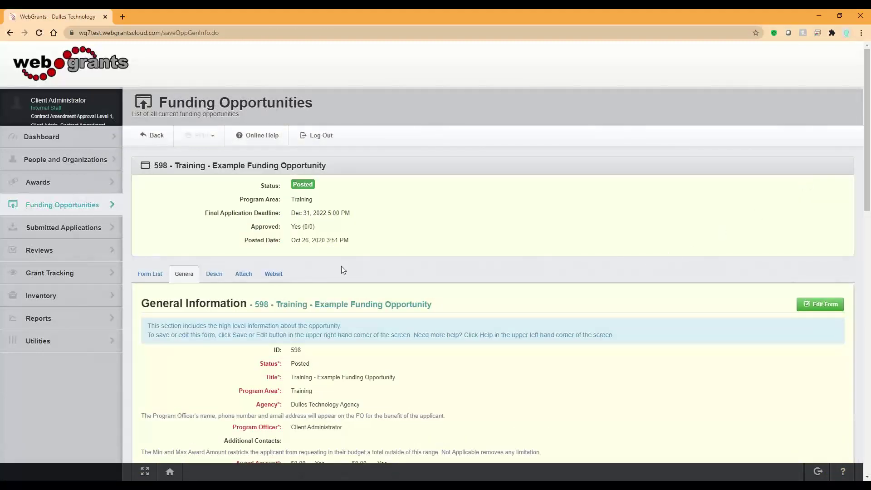
click(144, 274)
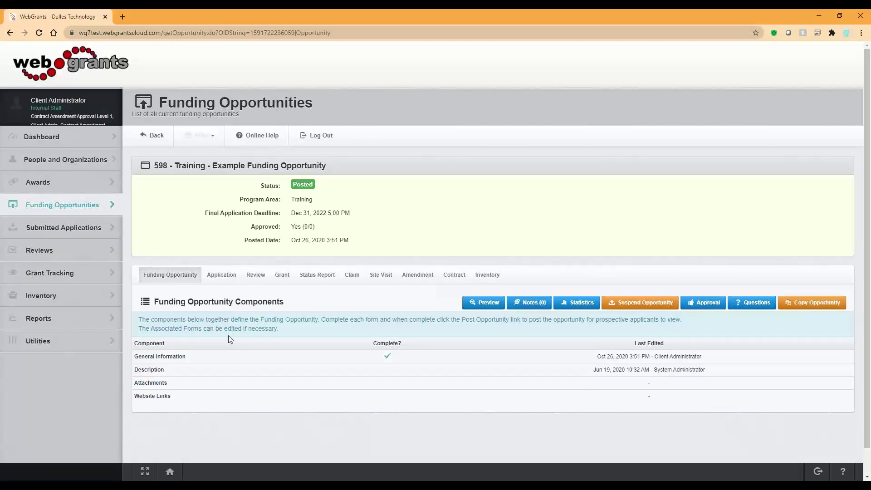
click(82, 162)
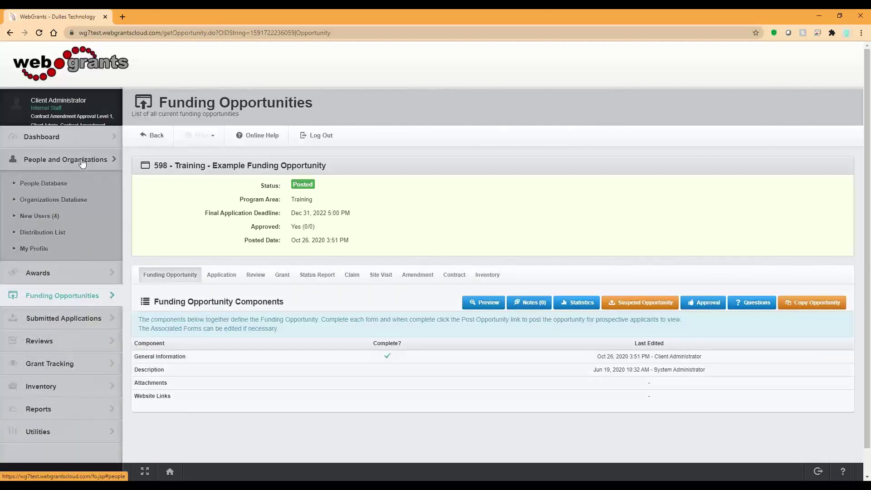
Give the third person in the People Database the Contract Amendment Approval Level 1 role.
click(57, 184)
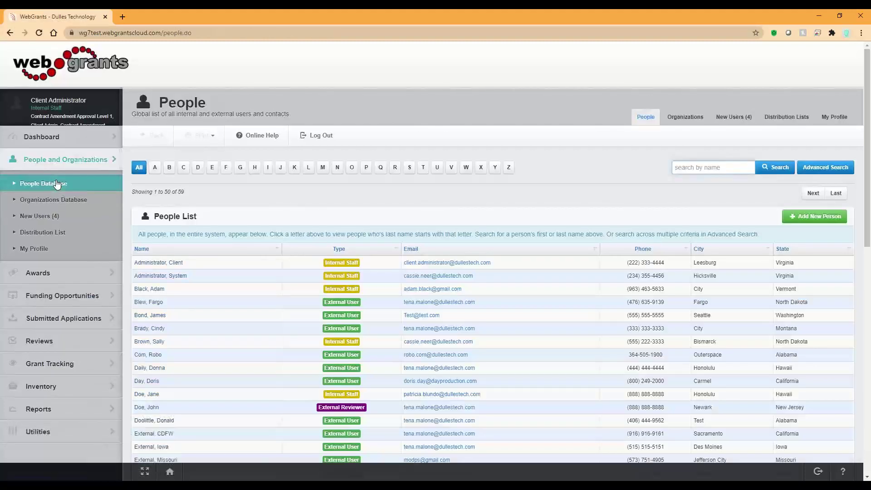
click(147, 295)
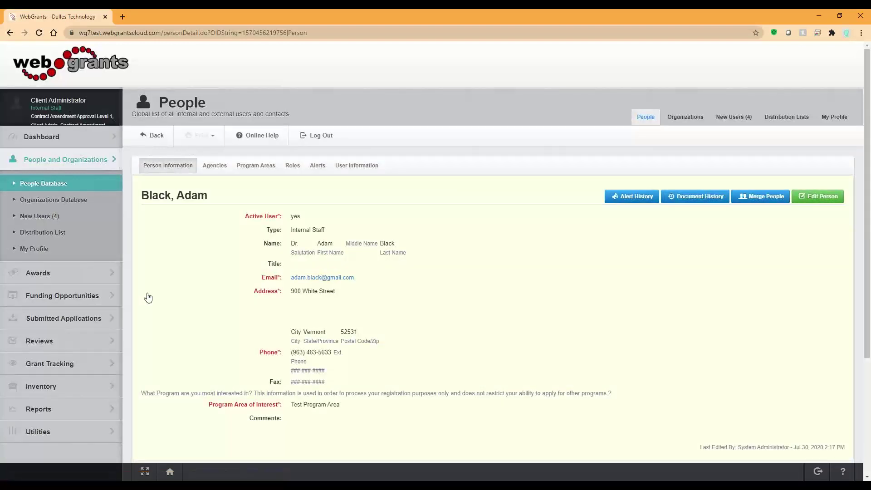
click(294, 167)
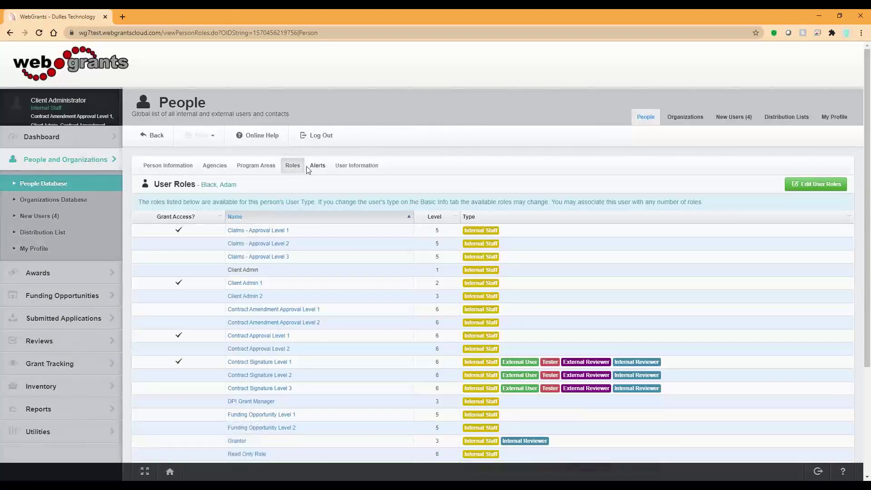
click(820, 189)
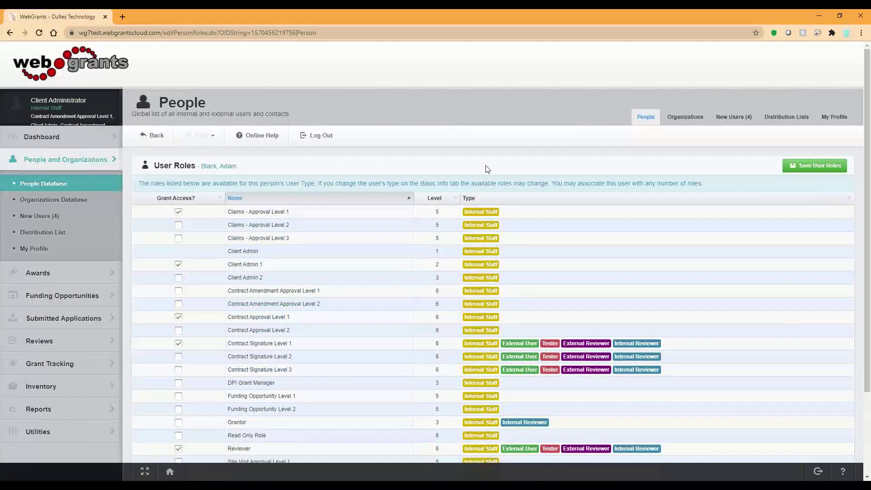
scroll(485, 169, down, 3)
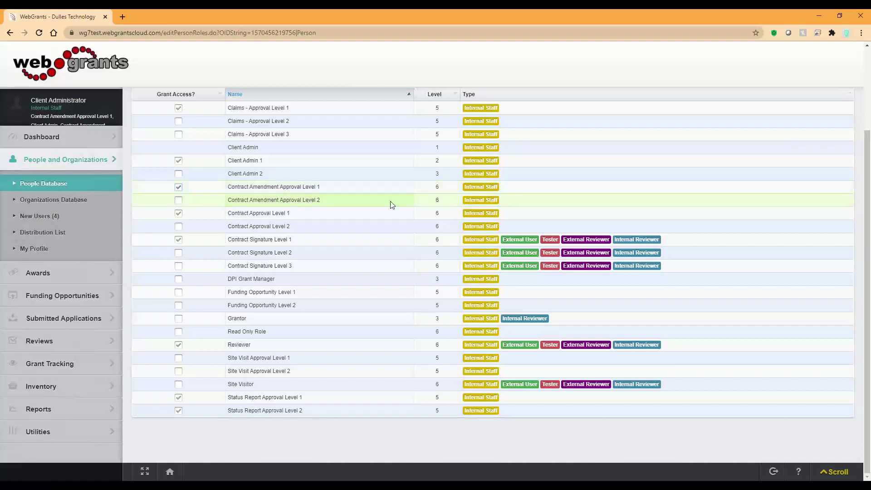
scroll(388, 213, up, 3)
click(810, 166)
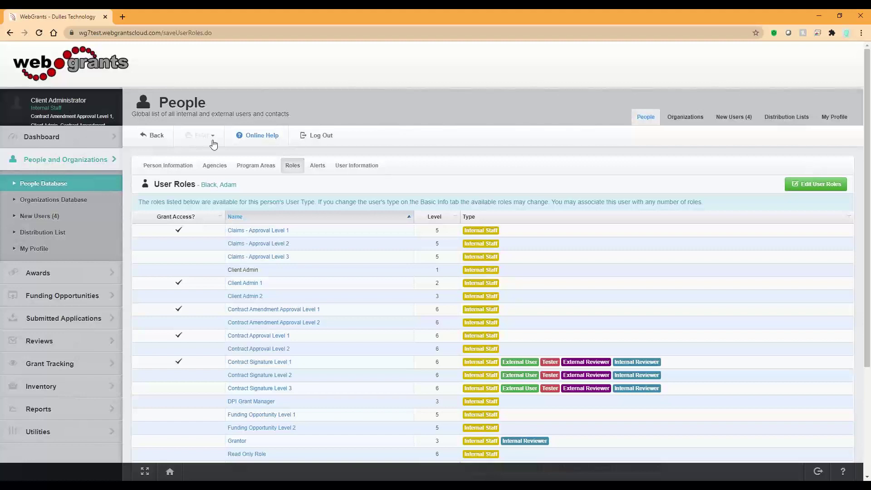
click(55, 187)
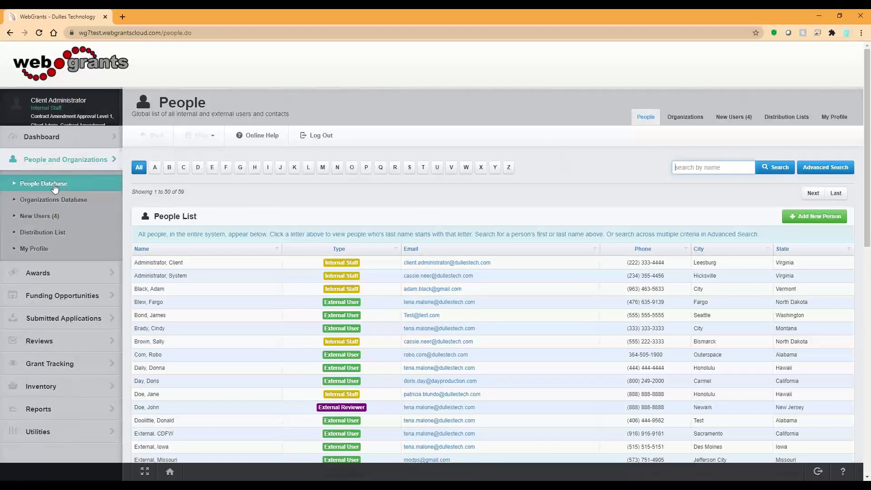
Open the client administrator's record and show its roles, including both approval levels.
click(175, 263)
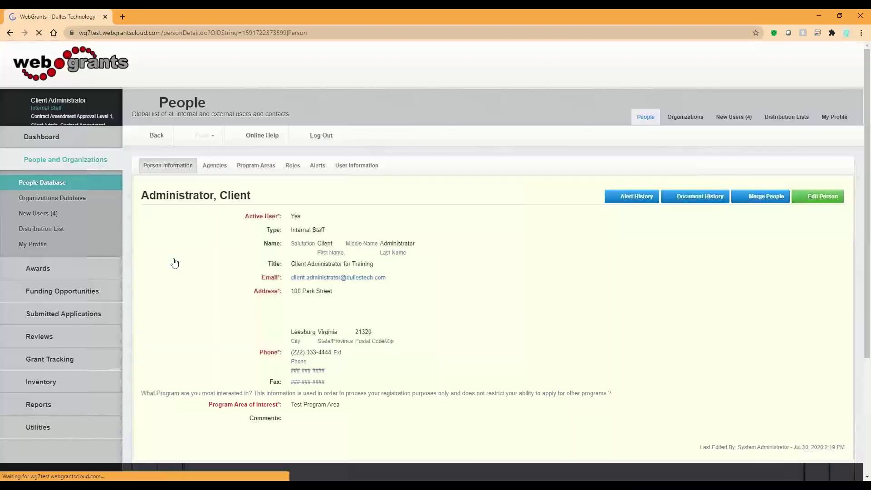
click(292, 165)
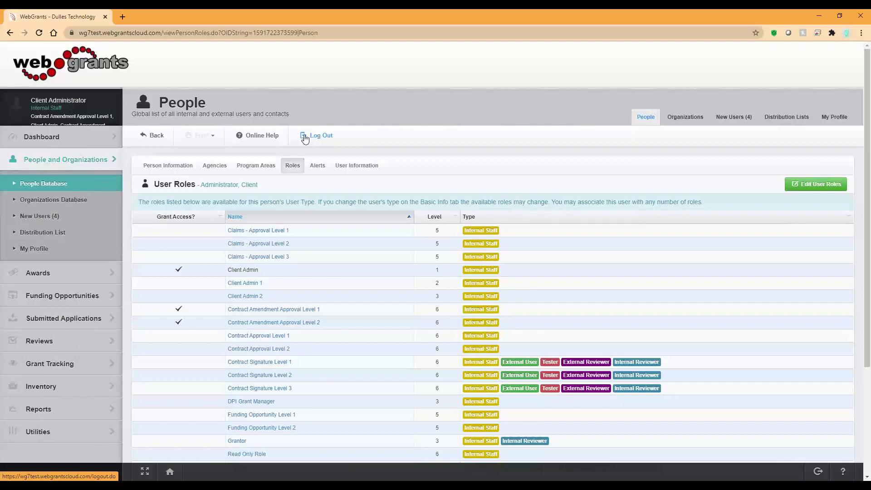
Search Grant Tracking for grant 605-2 and open its Contract Amendments list.
click(38, 349)
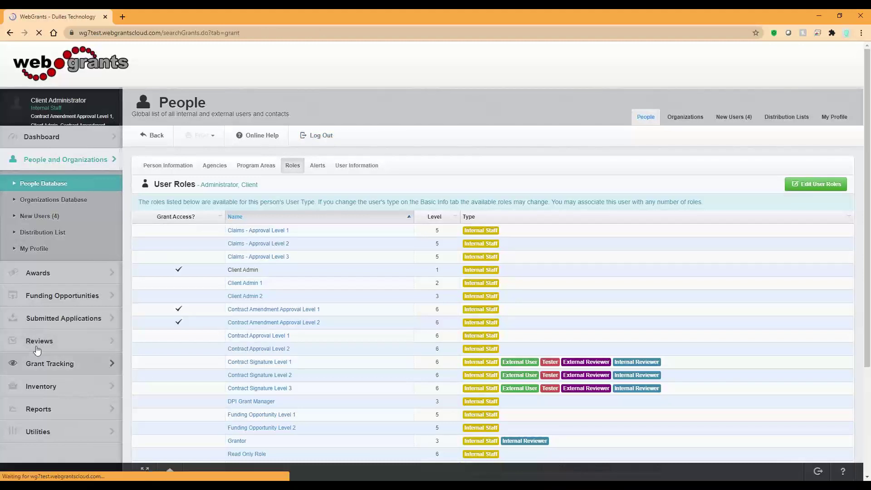
text(605-2)
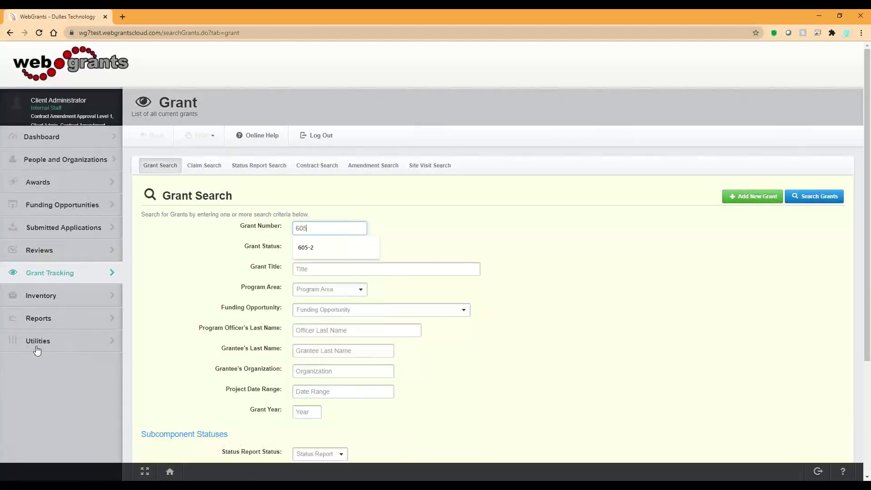
key(Return)
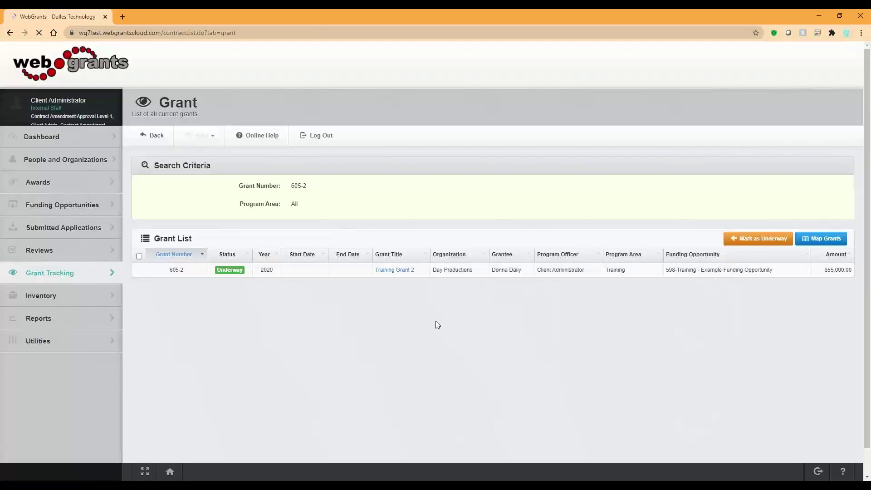
click(236, 294)
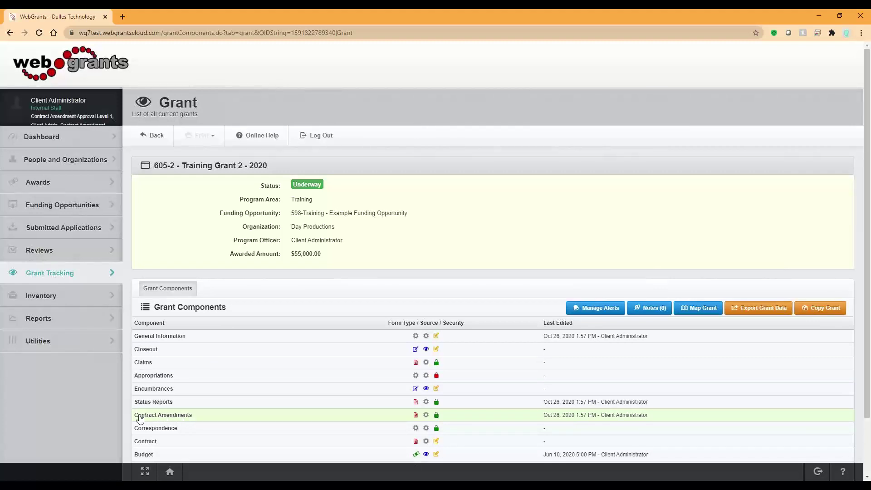
click(173, 415)
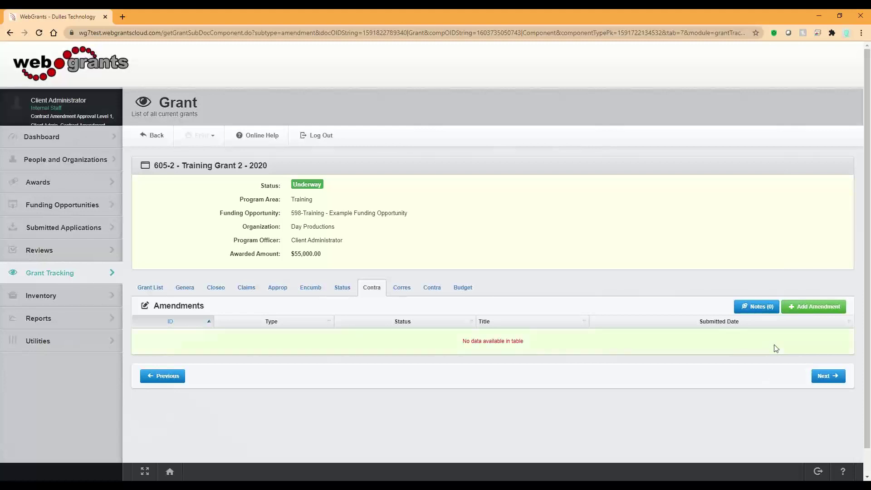
Add amendment 001 as a Budget Revision titled 'Budget Request 1' and save it.
click(802, 307)
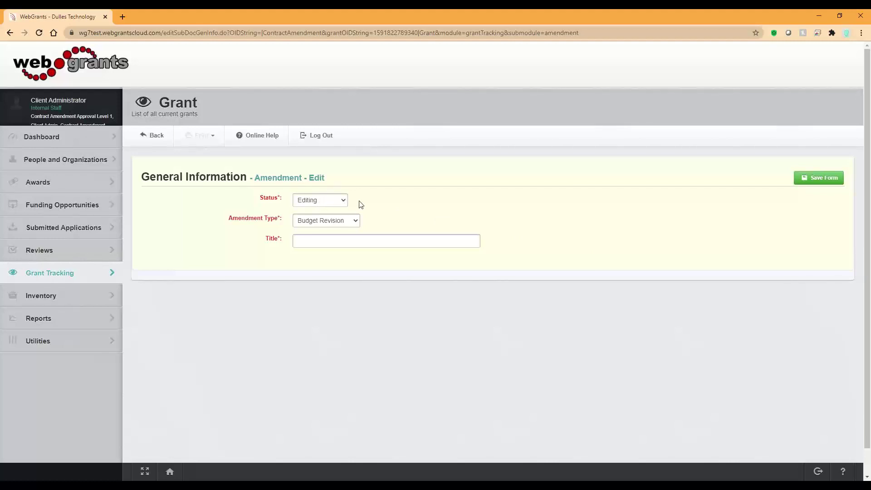
click(353, 222)
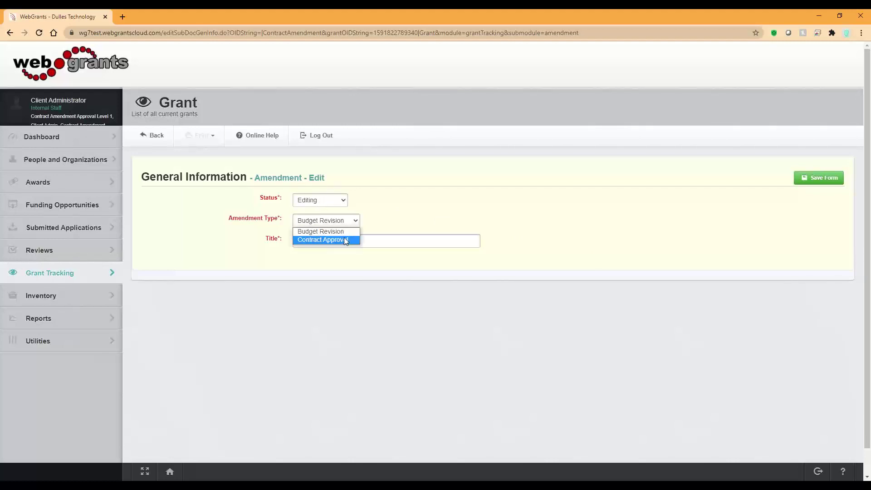
click(347, 231)
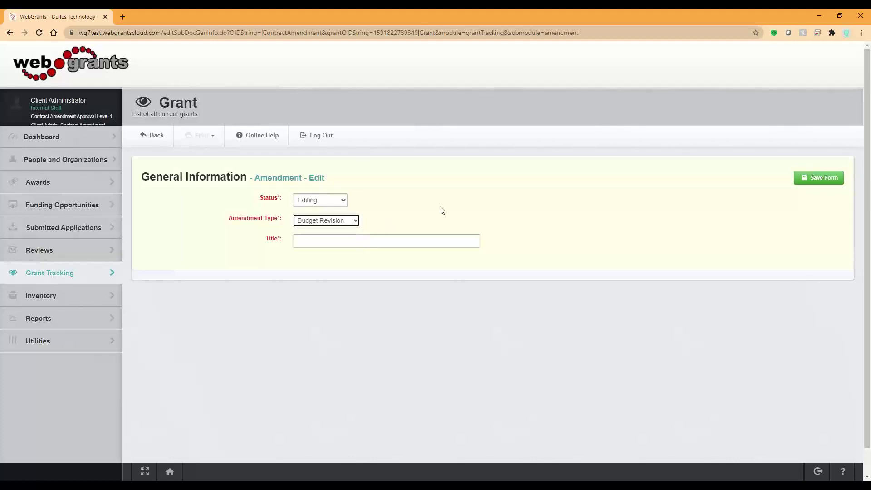
click(300, 239)
text(Bu)
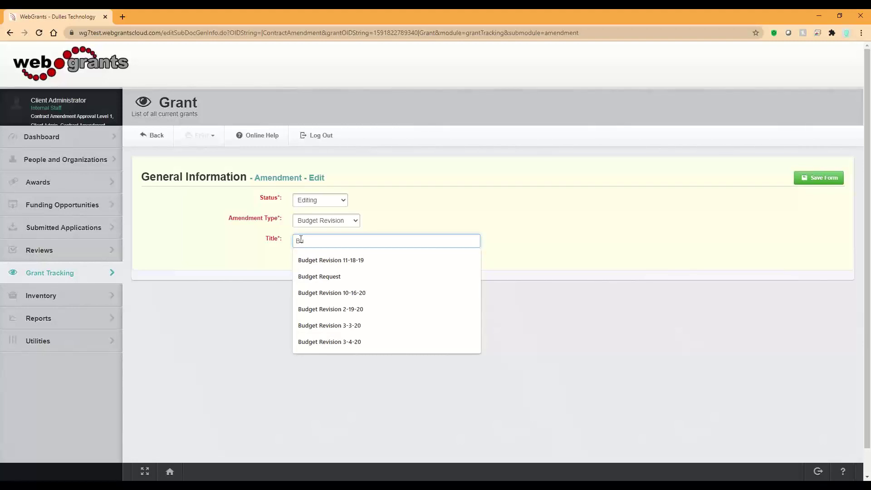
key(Down)
key(Down)
key(Return)
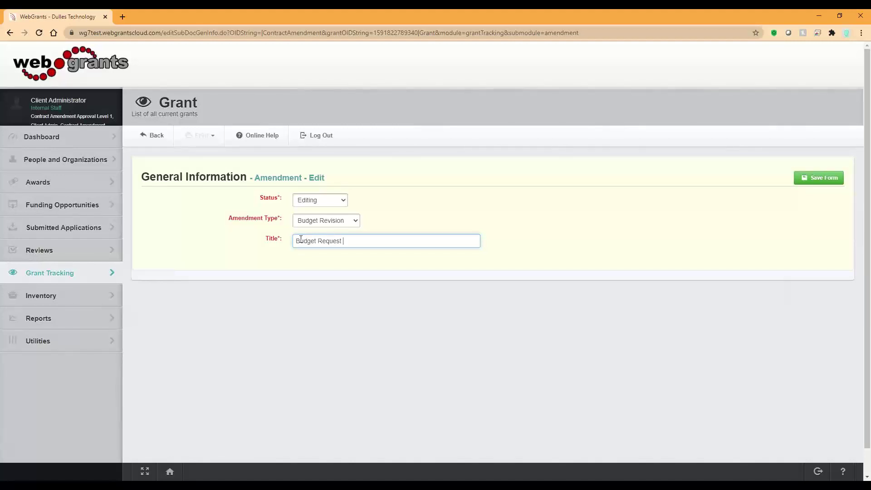
text(1)
click(796, 178)
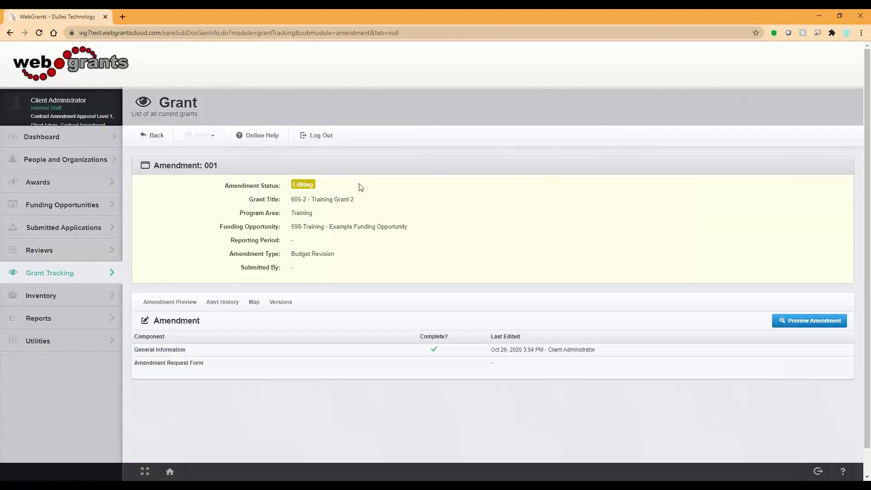
Log out of the administrator account and sign in with the grantee's saved login.
click(325, 138)
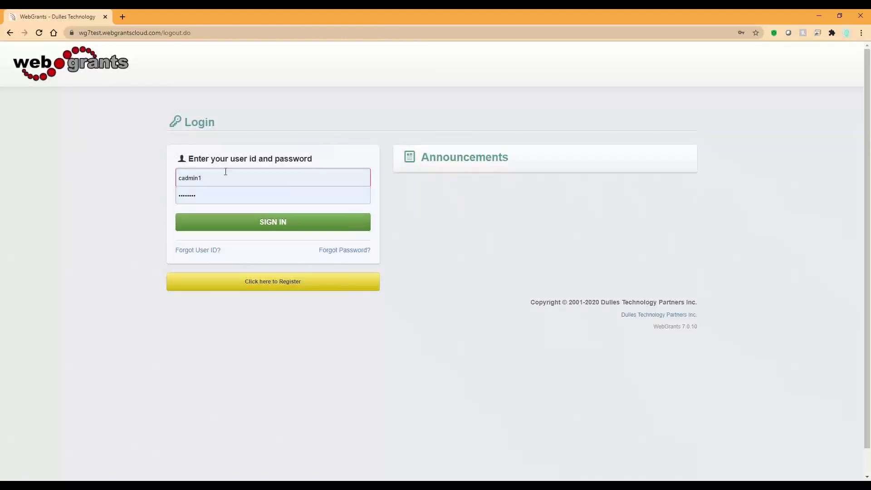
double_click(208, 178)
text(dday1)
click(207, 199)
click(205, 219)
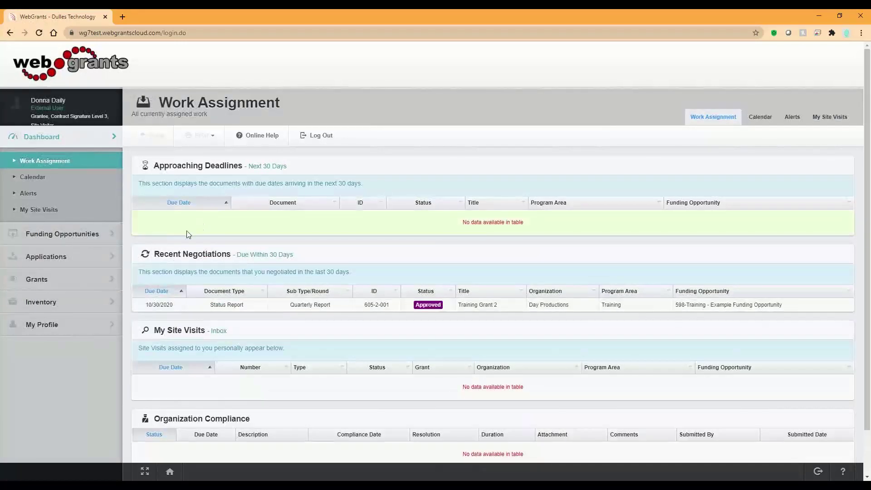
Open grant 605-2 Training Grant 2 and its contract amendments.
click(65, 275)
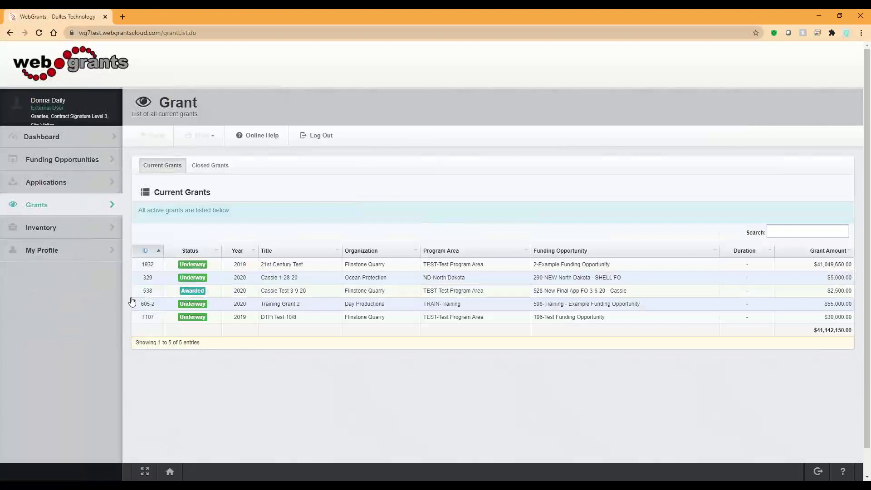
click(278, 307)
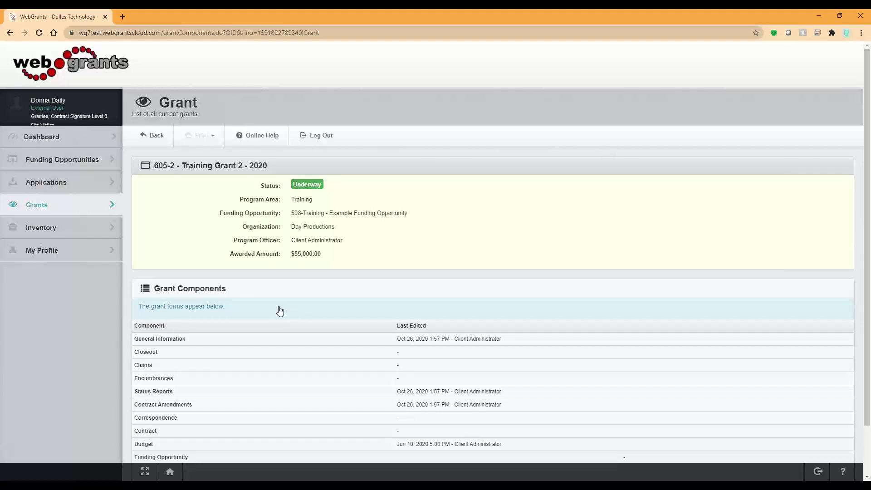
click(153, 405)
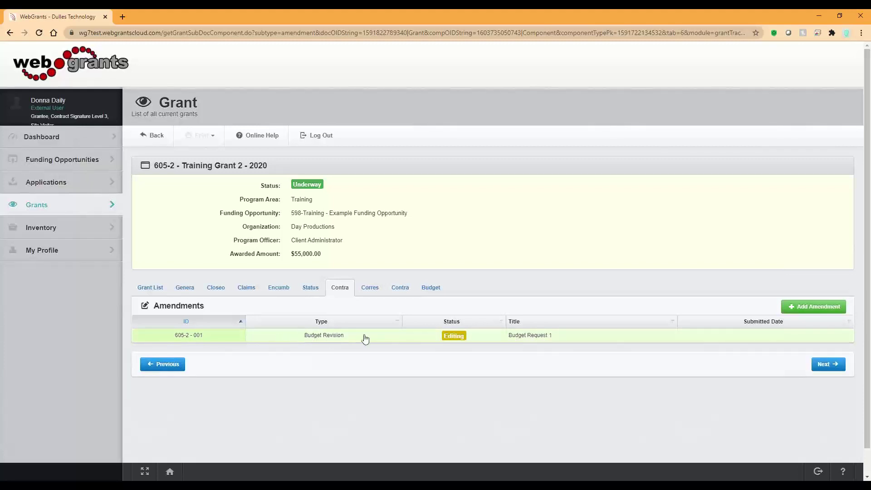
Open amendment 605-2-001 from the list and switch it into editing mode.
click(410, 338)
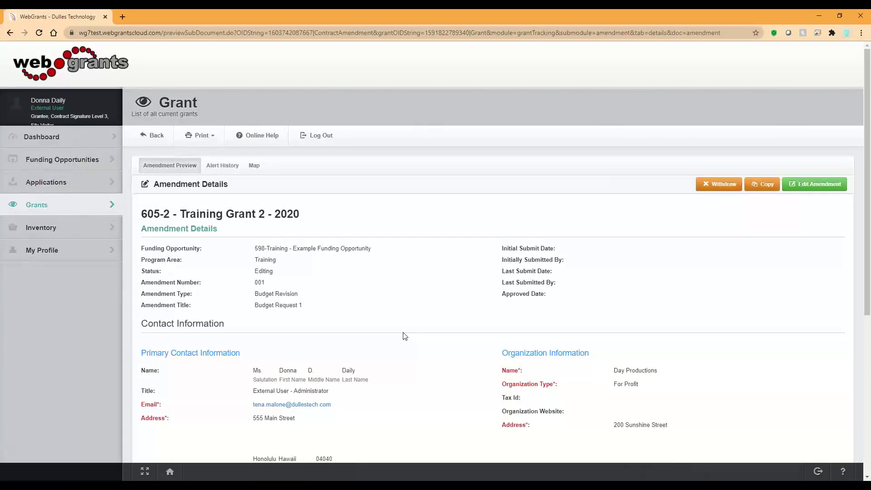
click(789, 186)
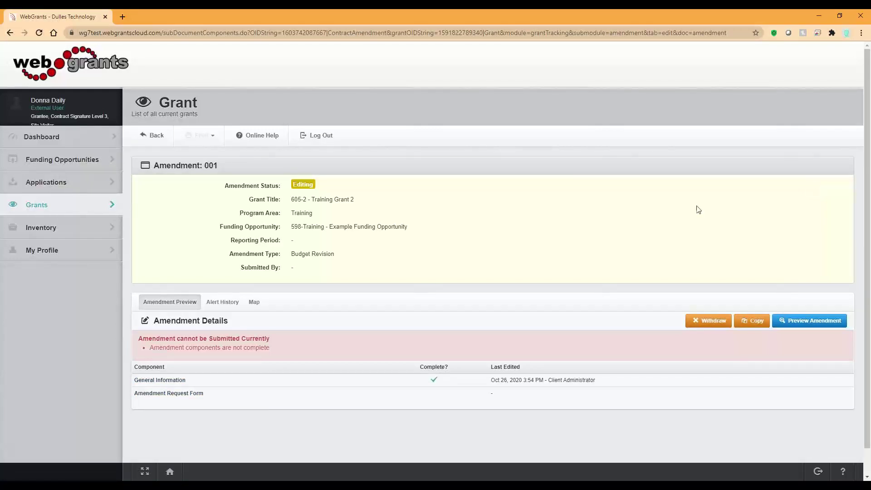
Set the request form to Budget with a justification, save it, and mark it complete.
click(188, 396)
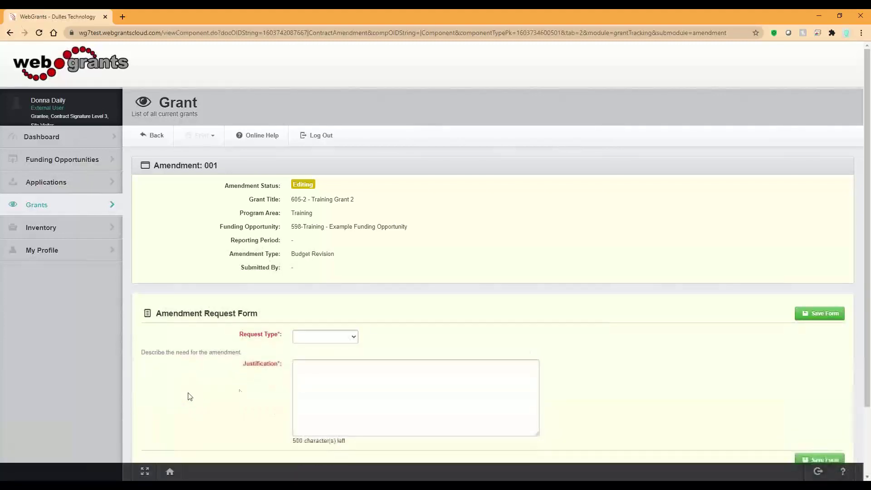
click(345, 337)
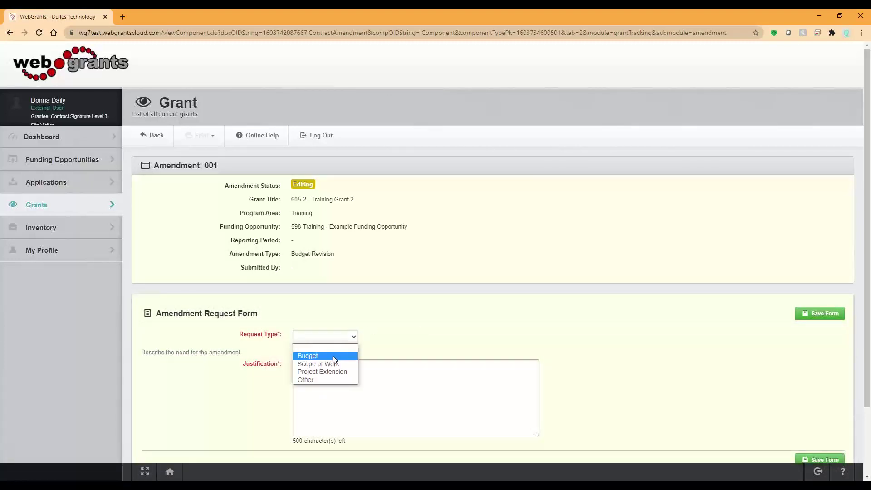
click(326, 378)
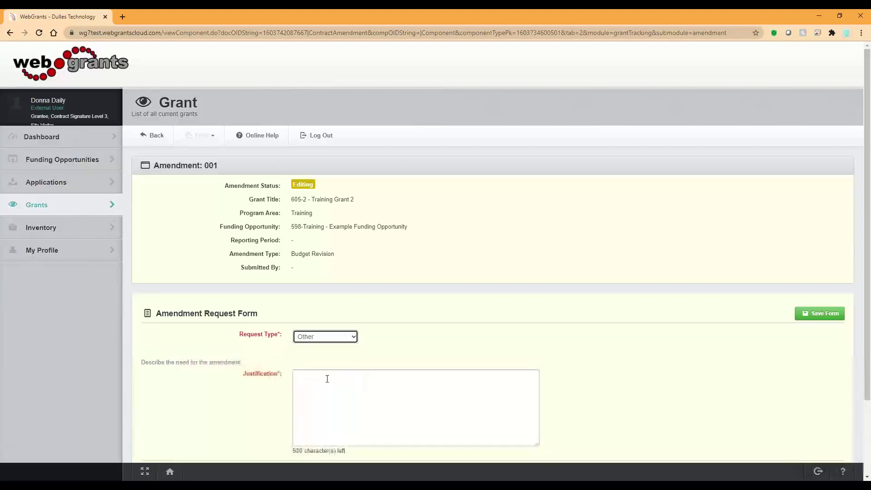
click(336, 339)
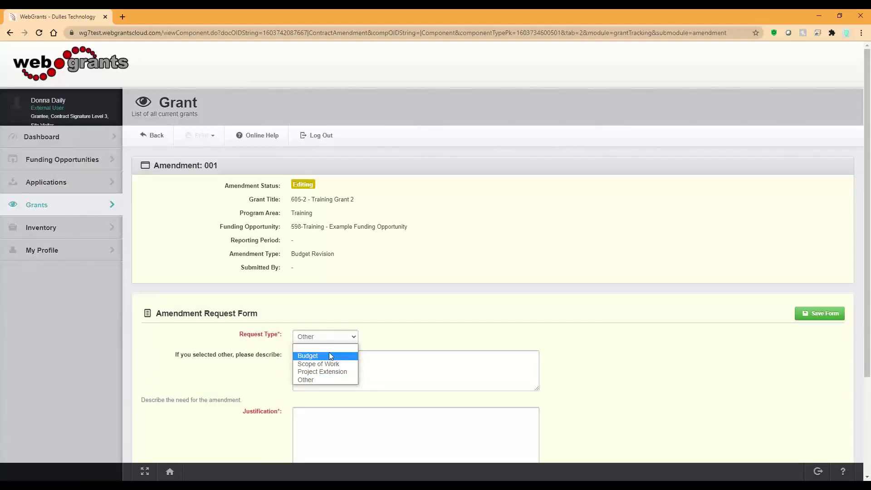
click(331, 357)
click(319, 389)
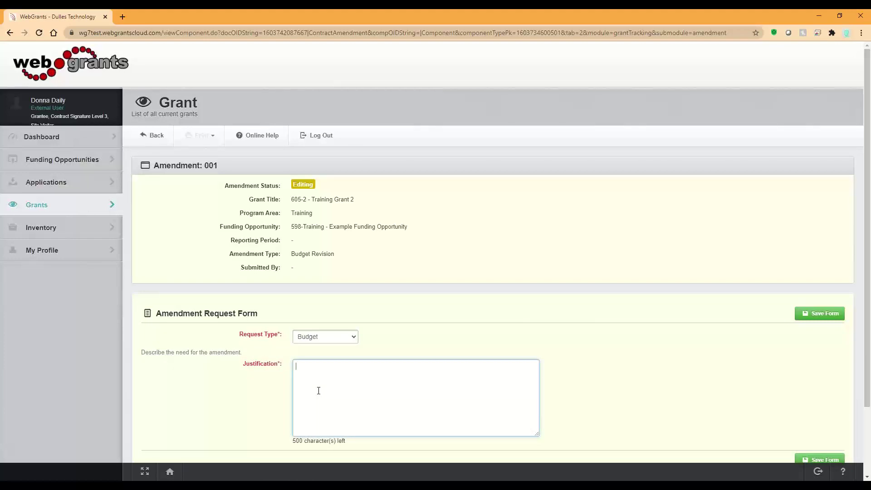
text(The request for their amendment and the detail)
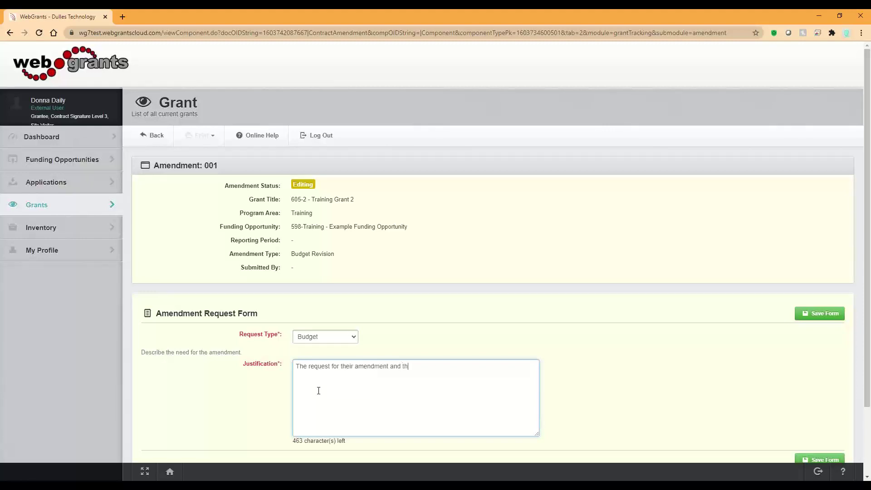
text(s would go here.)
click(829, 313)
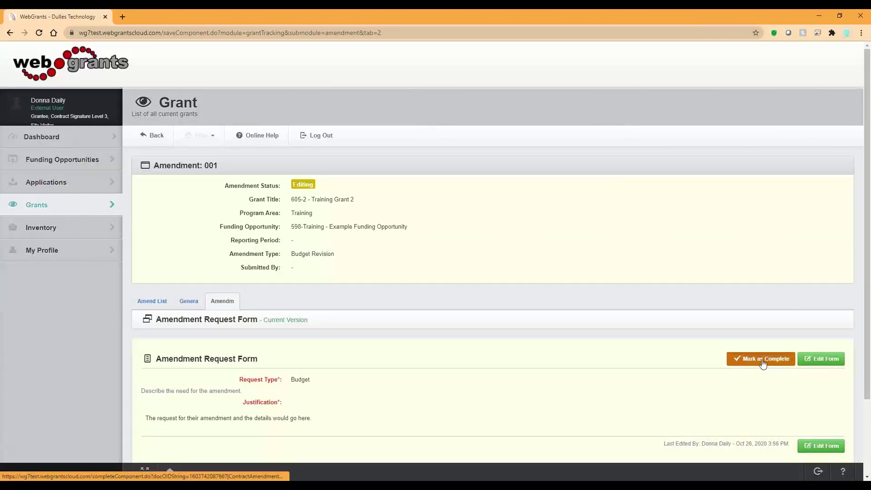
click(762, 361)
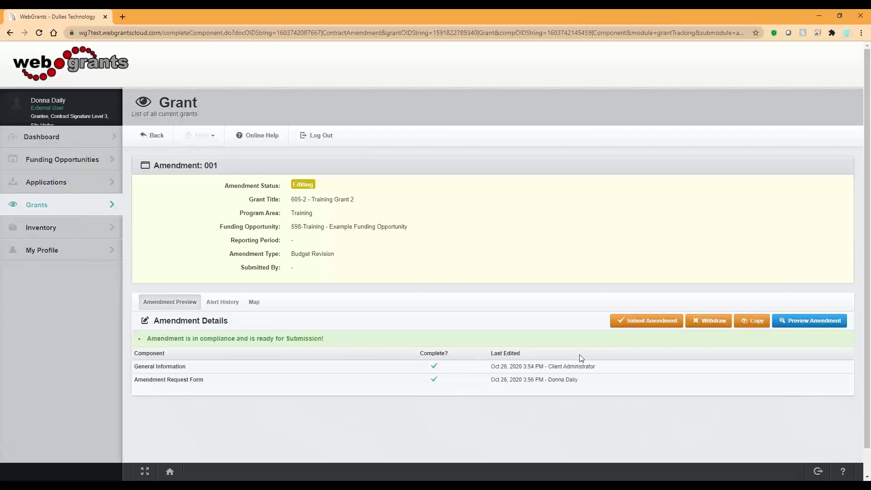
Submit amendment 001 for review and open the grant's Contract Amendments list.
click(644, 325)
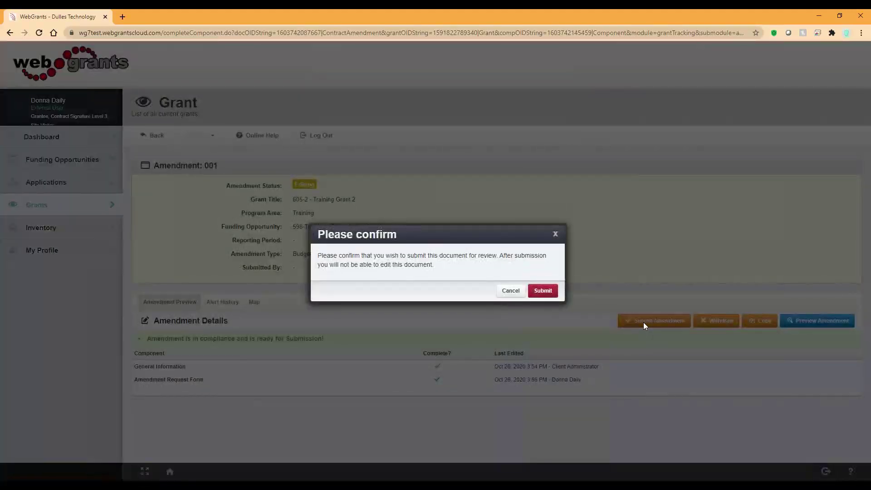
click(546, 294)
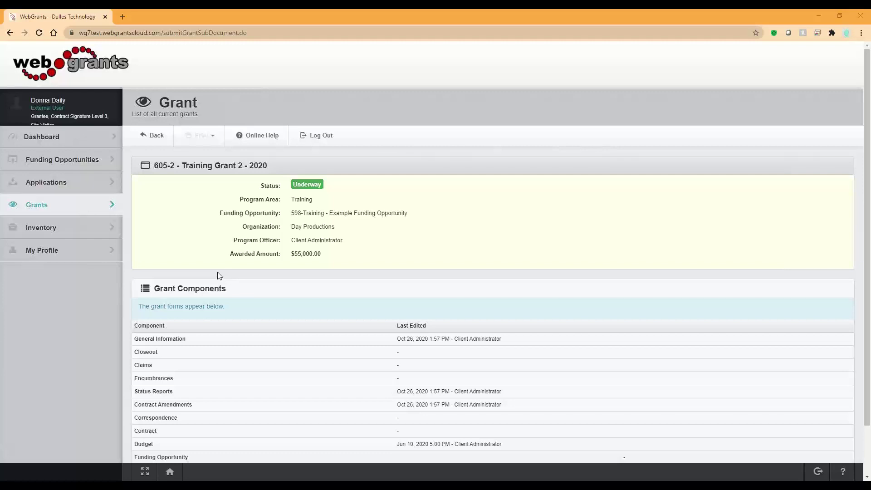
click(169, 406)
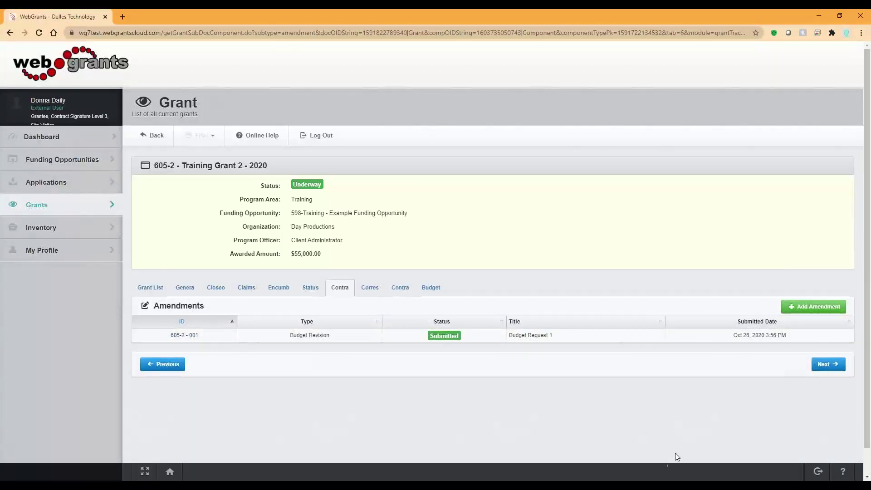
Add a Budget Revision amendment titled 'Budget Request 2' and save its general information.
click(800, 308)
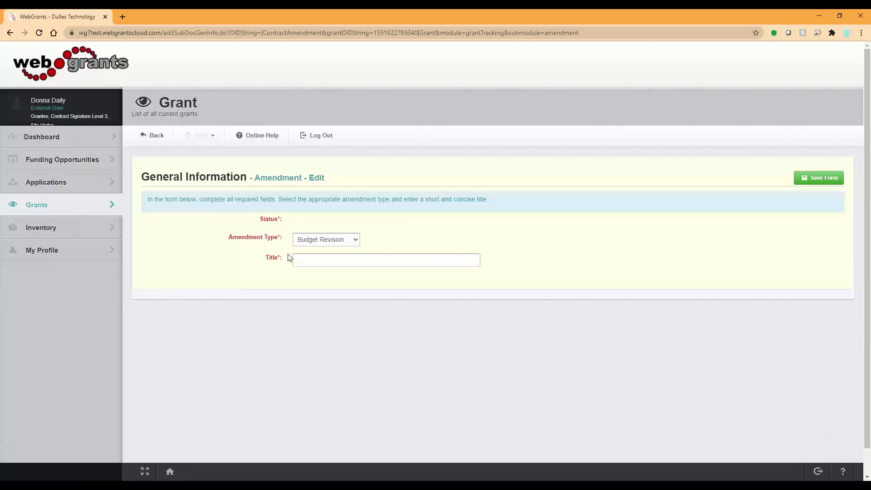
click(303, 260)
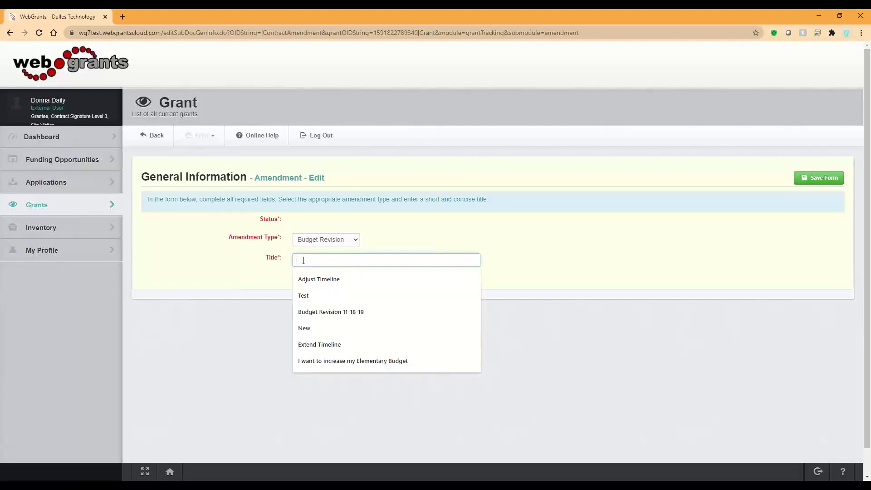
text(Budget Request 1)
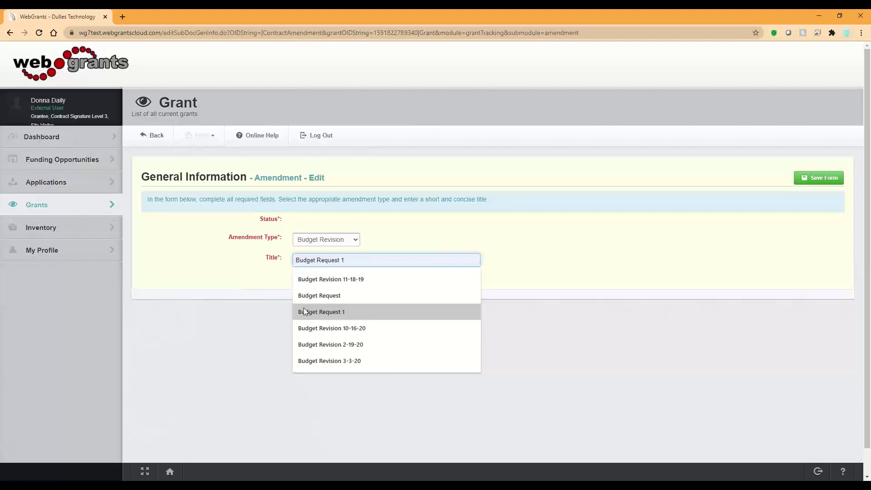
click(304, 309)
key(BackSpace)
key(BackSpace)
click(344, 240)
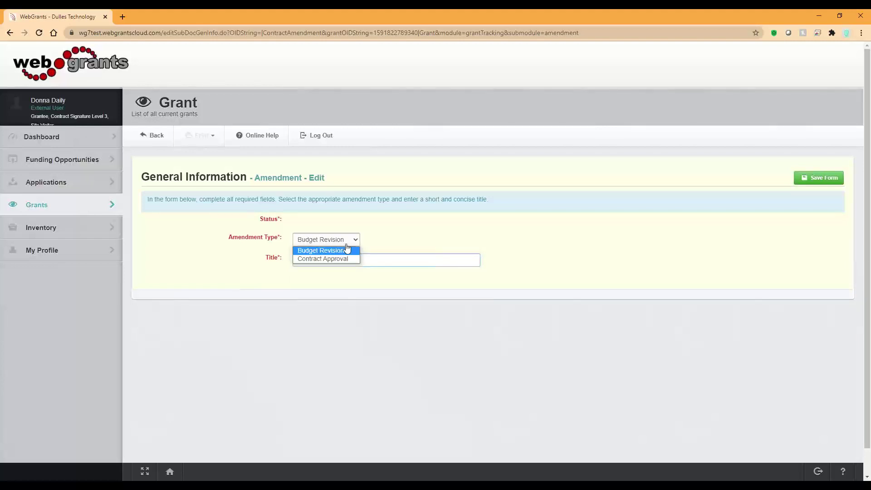
click(389, 232)
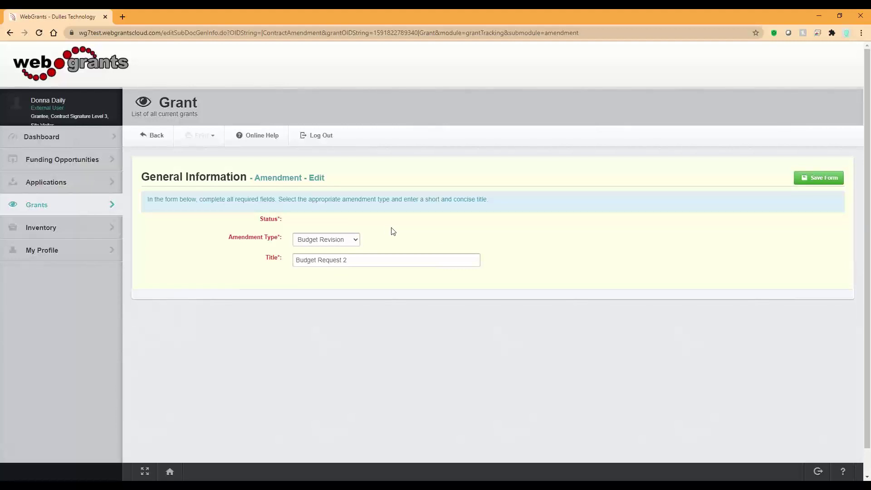
click(815, 182)
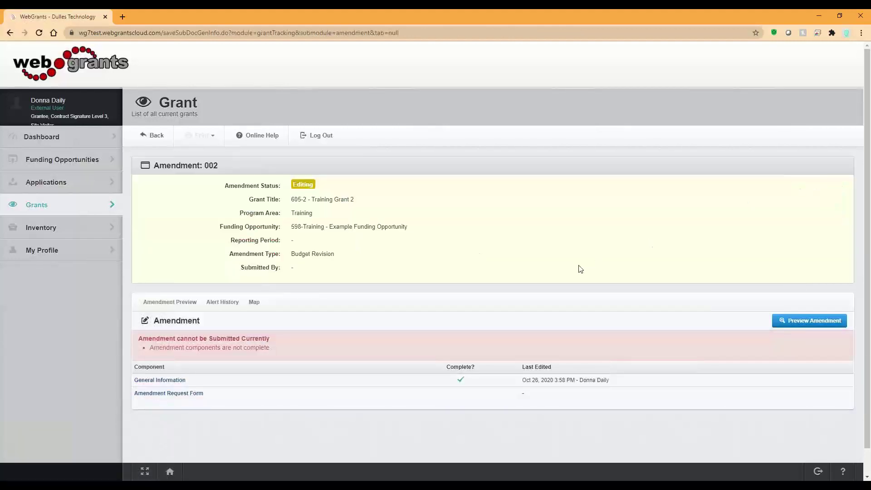
Complete amendment 002's request form as Budget with justification '2nd Justification...', then submit it.
click(200, 398)
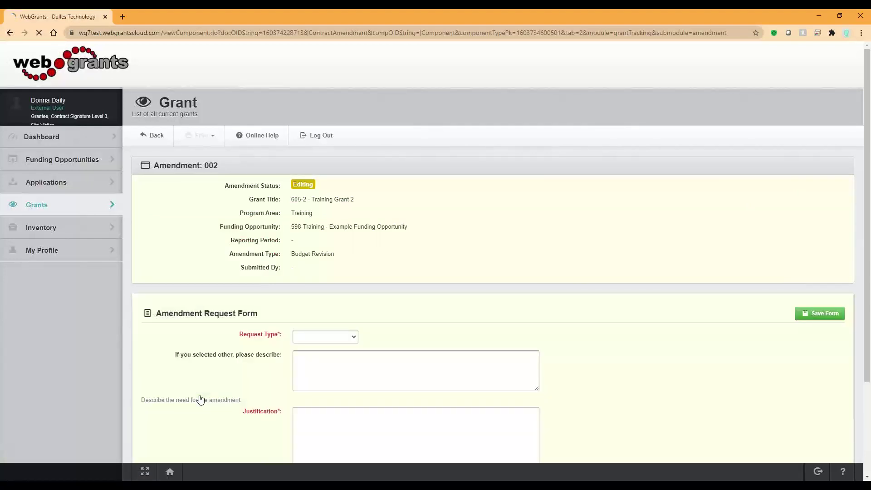
click(316, 341)
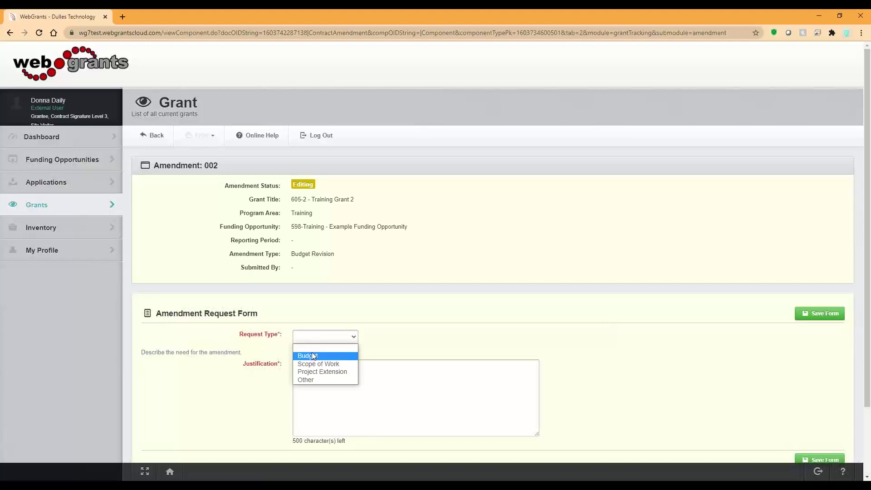
click(313, 354)
click(310, 378)
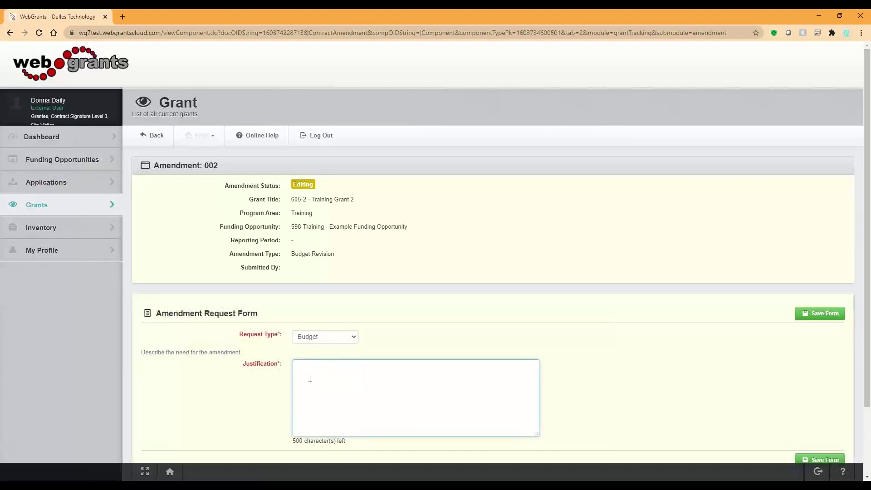
text(2nd Justification...)
click(814, 316)
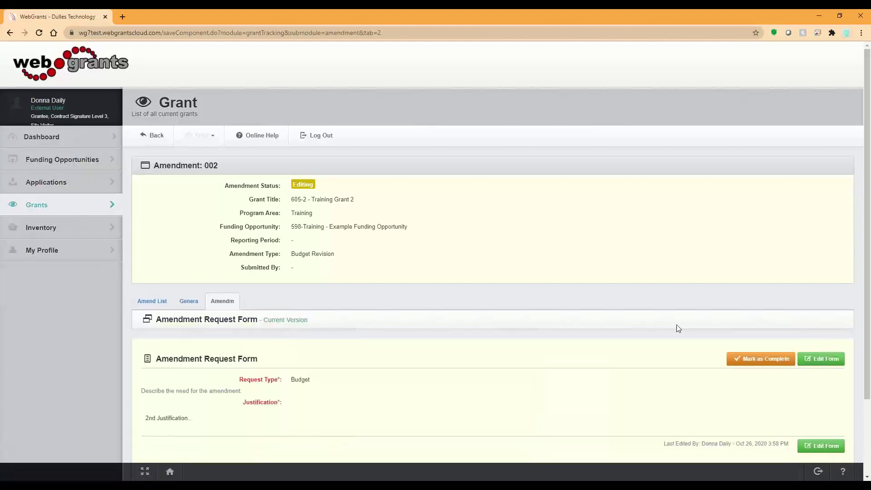
click(739, 361)
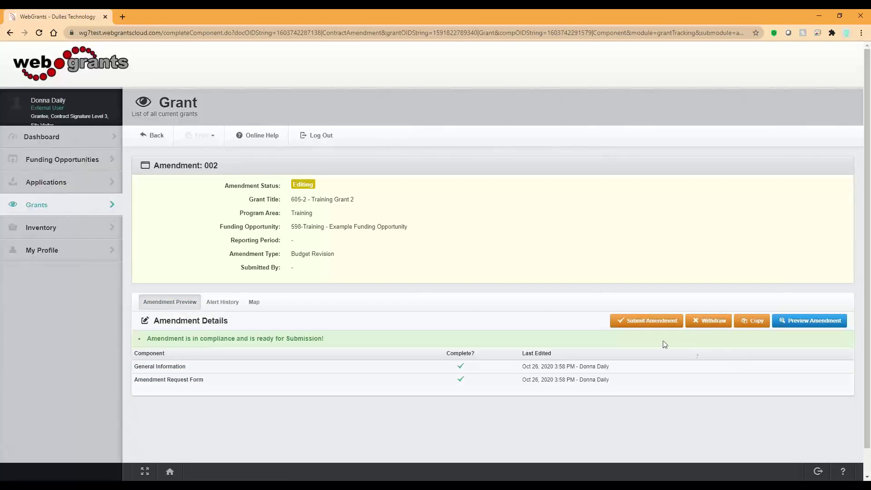
click(644, 322)
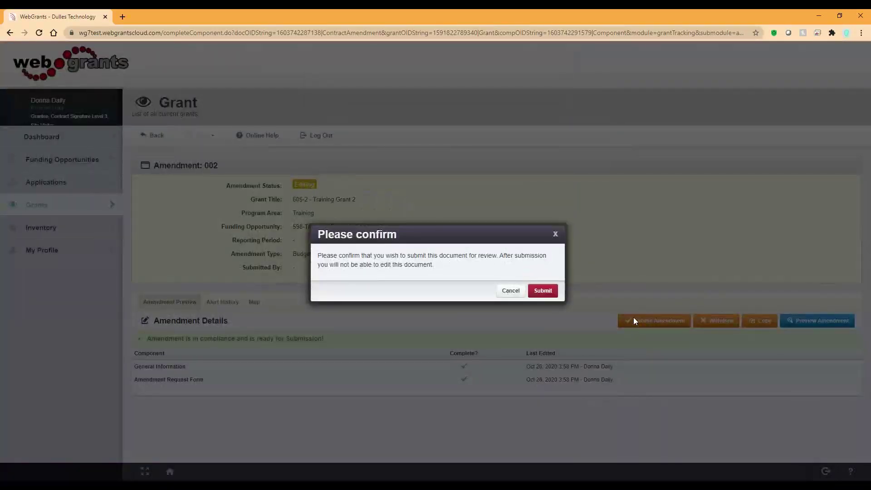
click(549, 292)
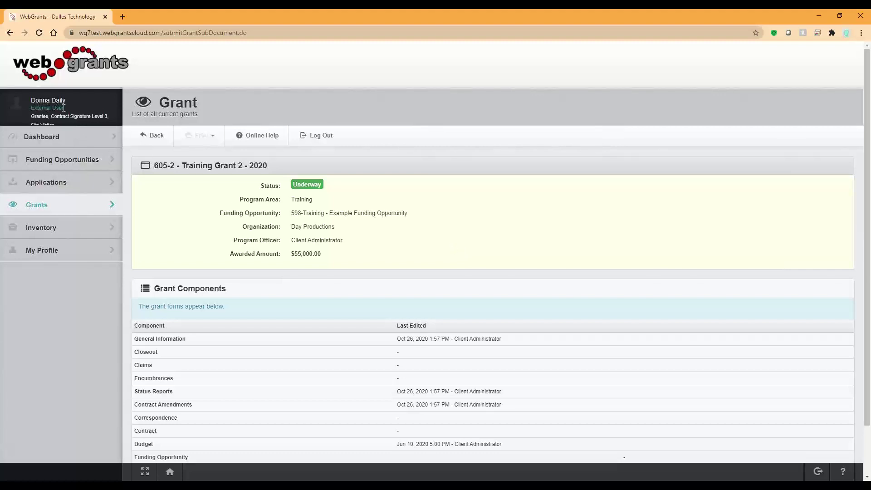
Log out and sign back in with another saved internal staff login.
click(316, 136)
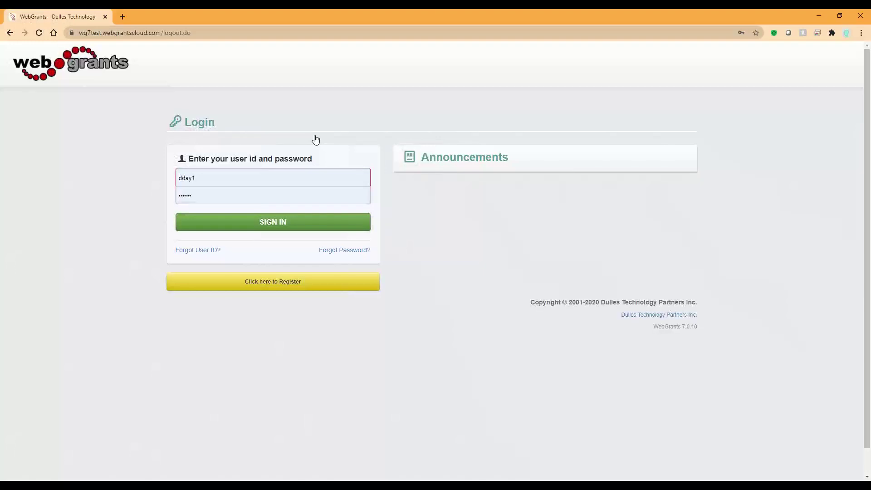
double_click(204, 177)
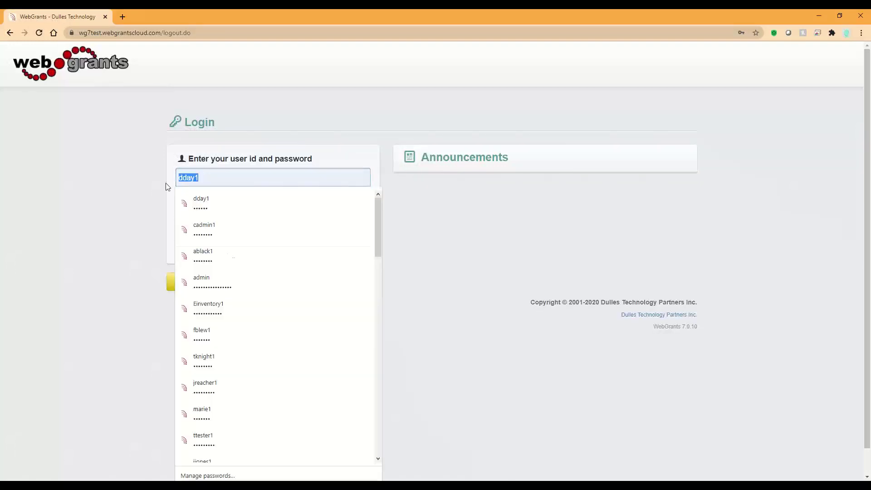
text(ablack1)
click(215, 197)
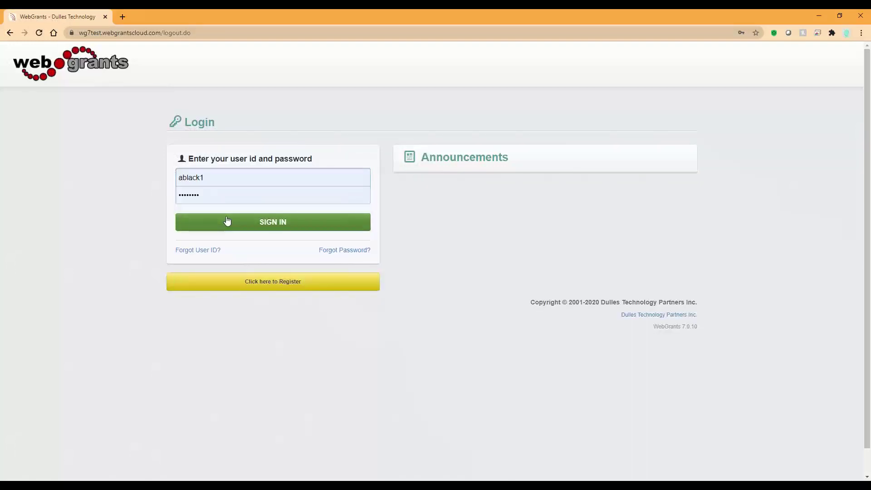
click(227, 220)
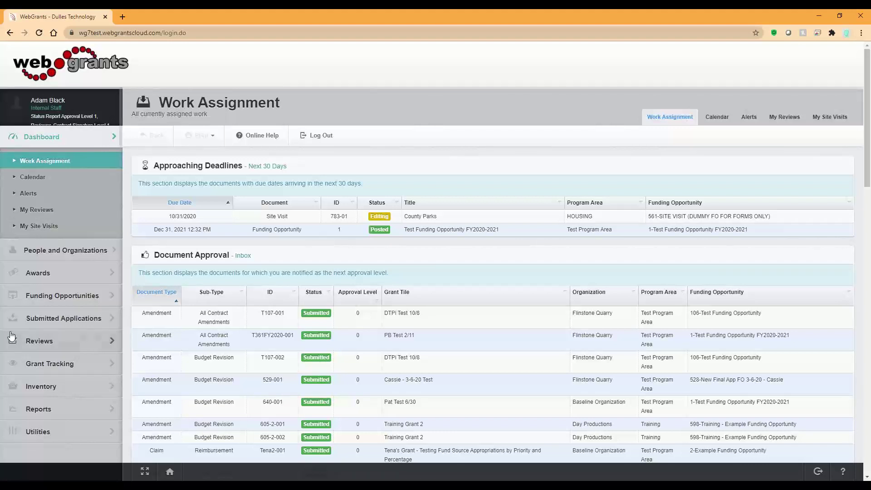
Search amendments with status Submitted, program area Training and amendment type All.
click(51, 364)
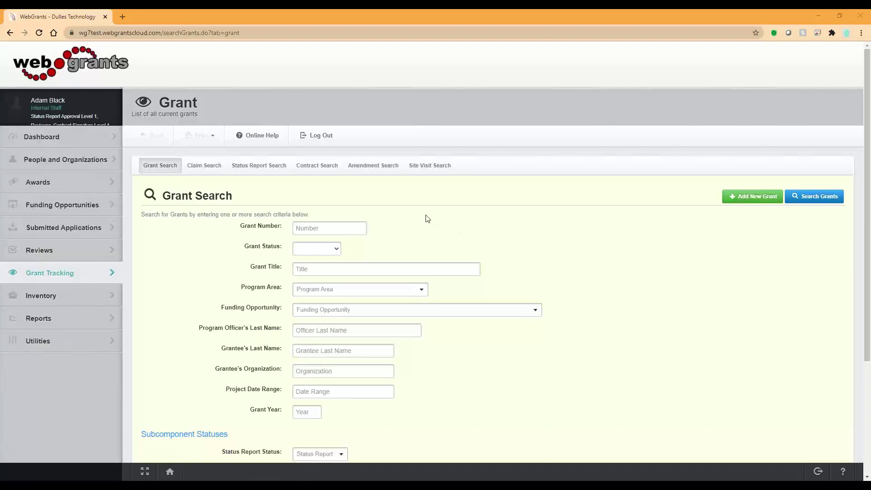
click(374, 167)
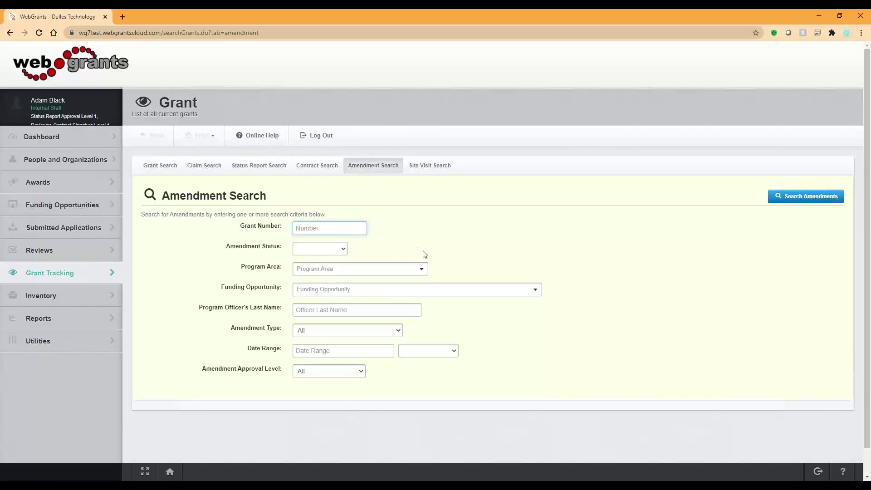
click(333, 254)
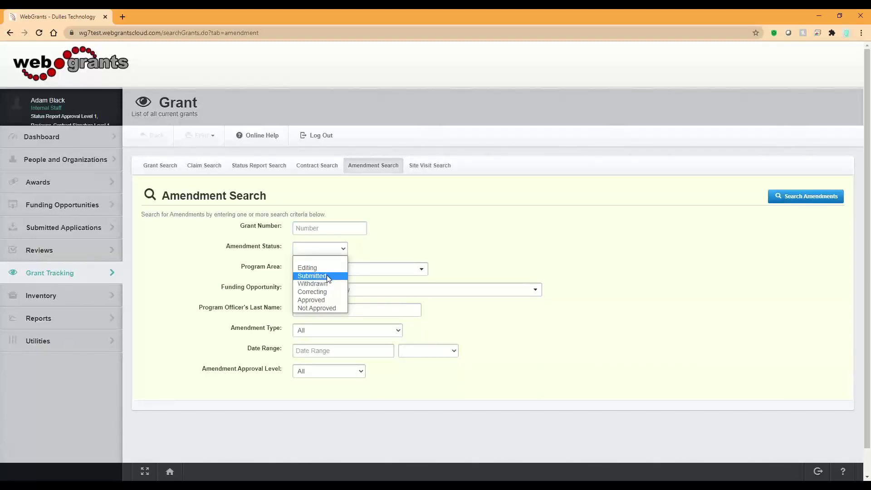
click(326, 275)
click(327, 274)
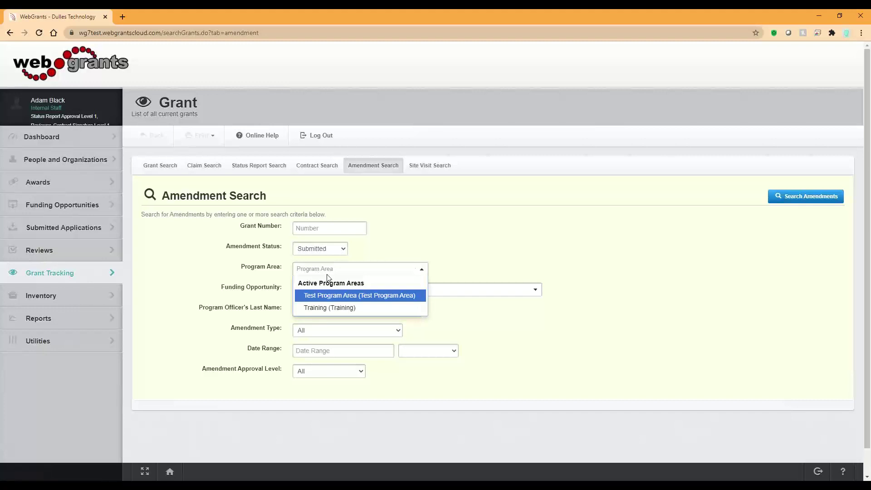
click(316, 309)
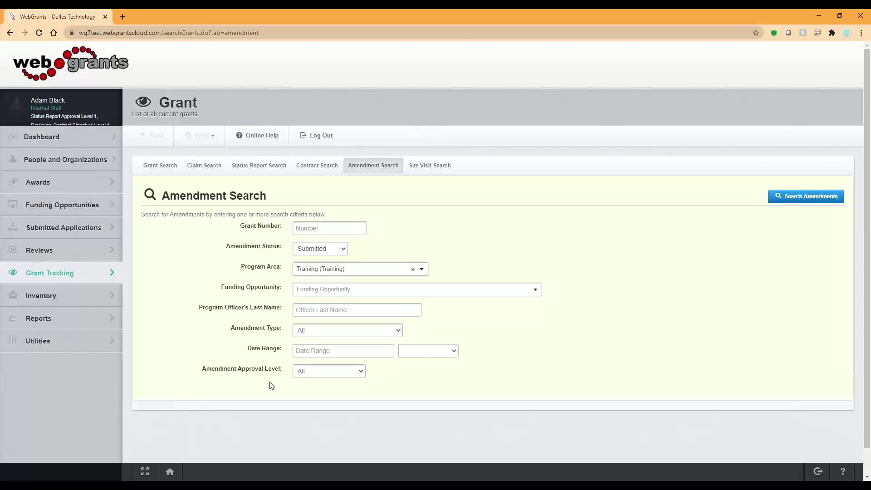
click(399, 334)
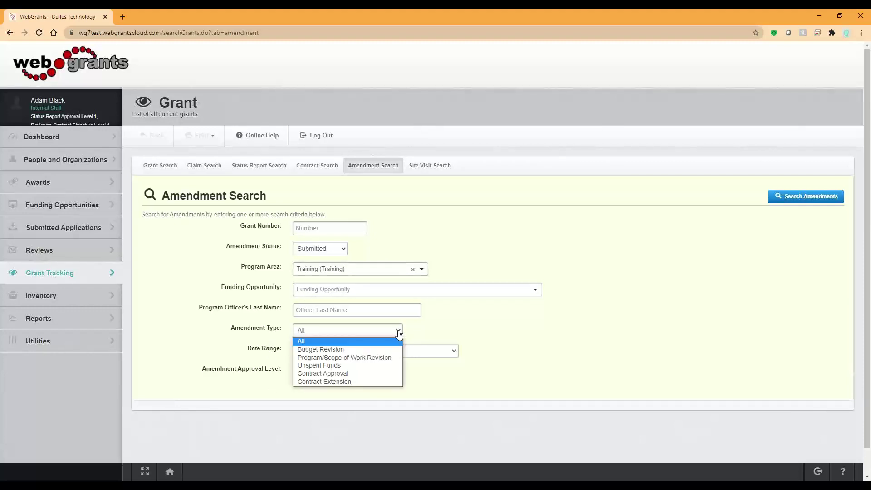
click(426, 331)
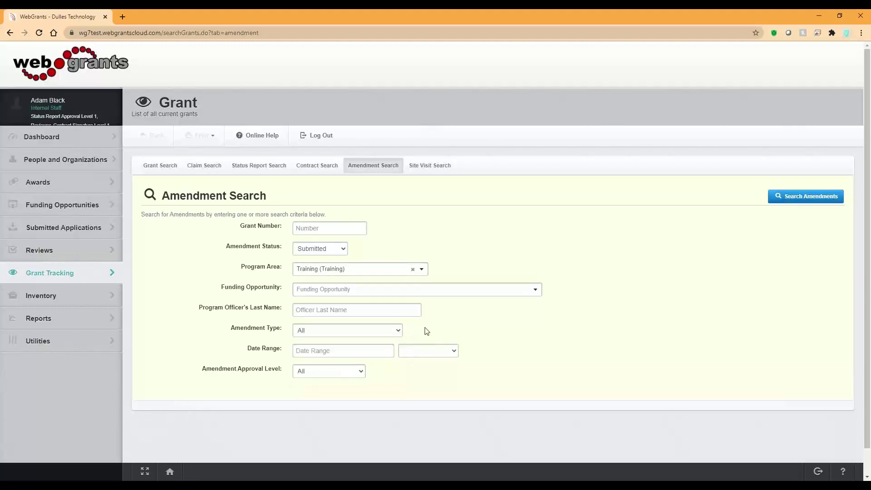
click(787, 198)
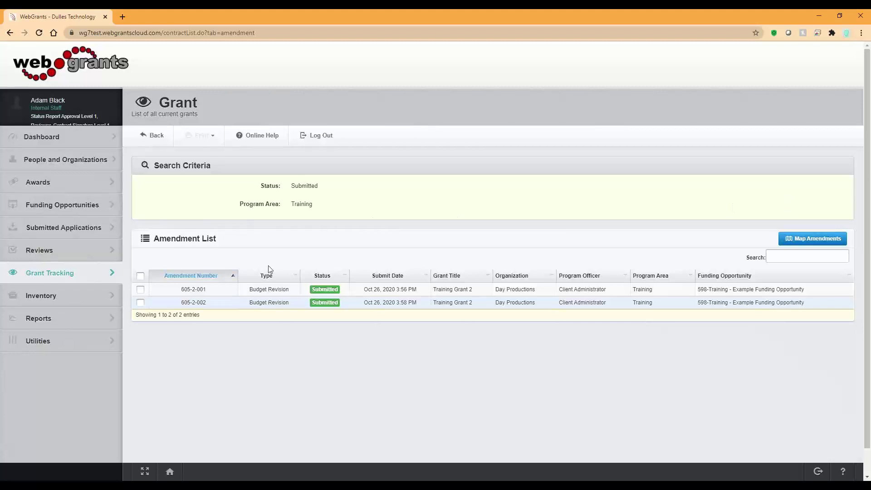
Open amendment 605-2-001 and scroll down to its request form and back up.
click(269, 290)
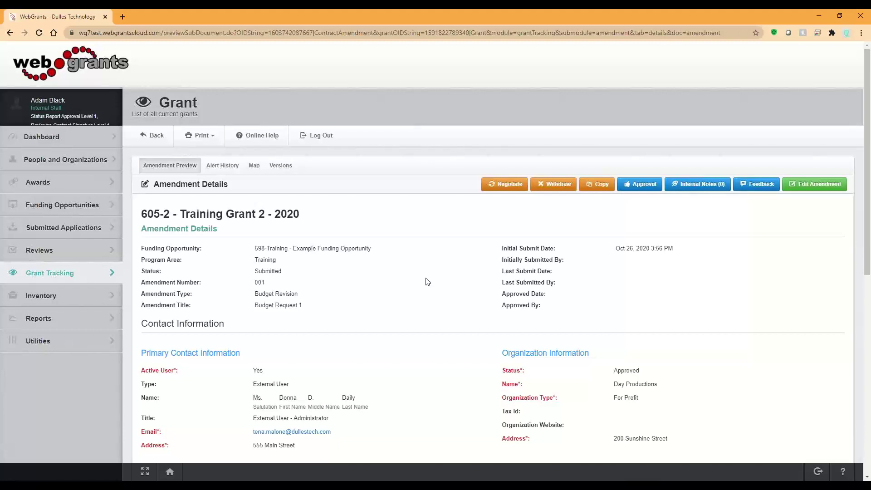
scroll(427, 281, down, 5)
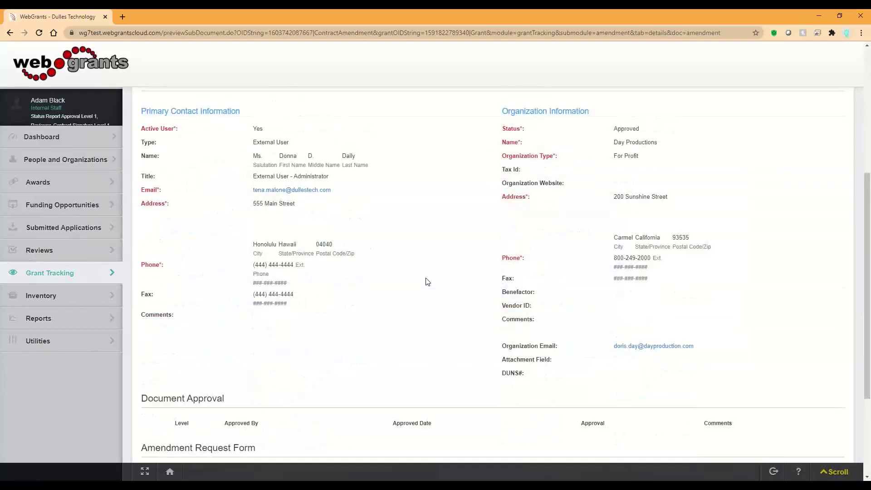
scroll(427, 281, down, 3)
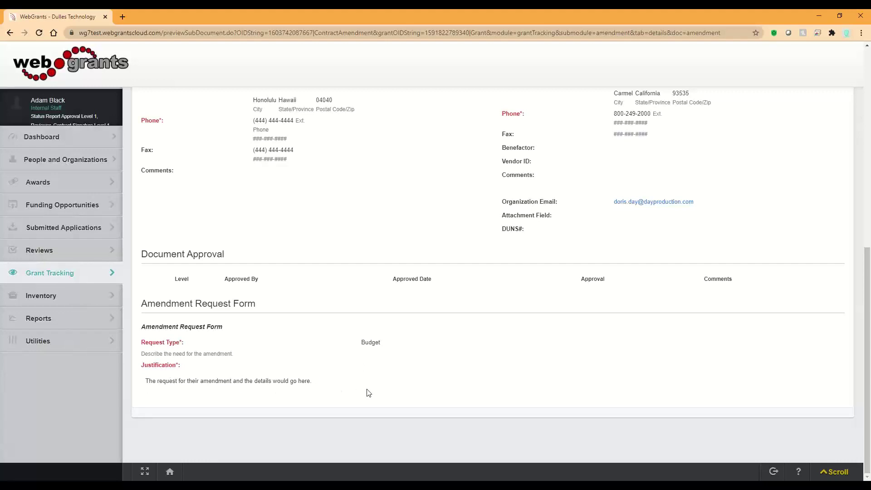
scroll(368, 393, up, 8)
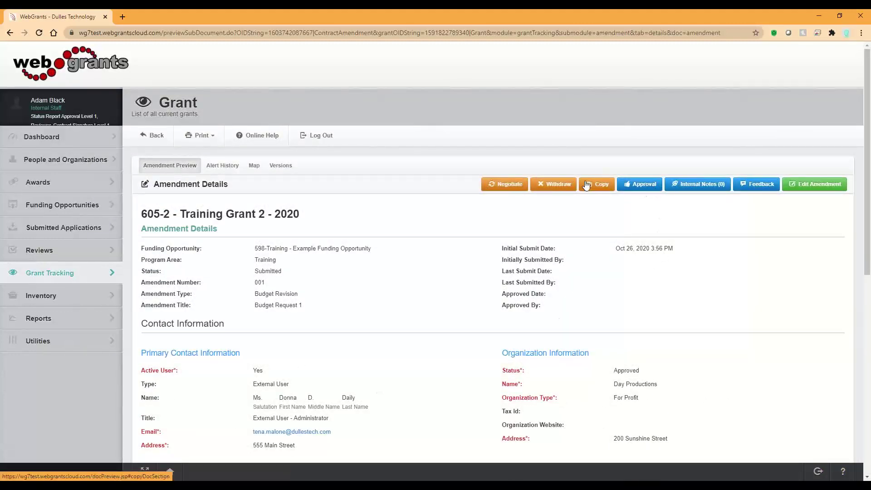
click(515, 186)
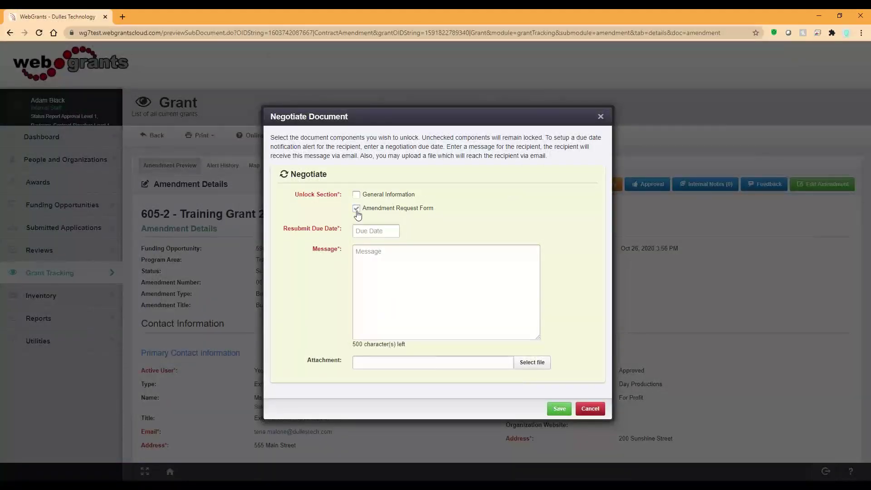
mouse_move(339, 229)
mouse_down()
mouse_move(285, 235)
mouse_move(339, 234)
mouse_up()
click(599, 117)
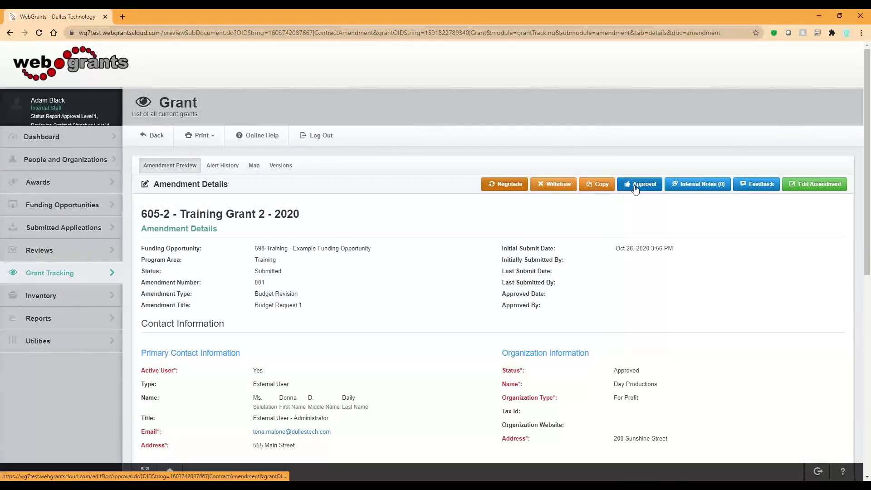
click(698, 186)
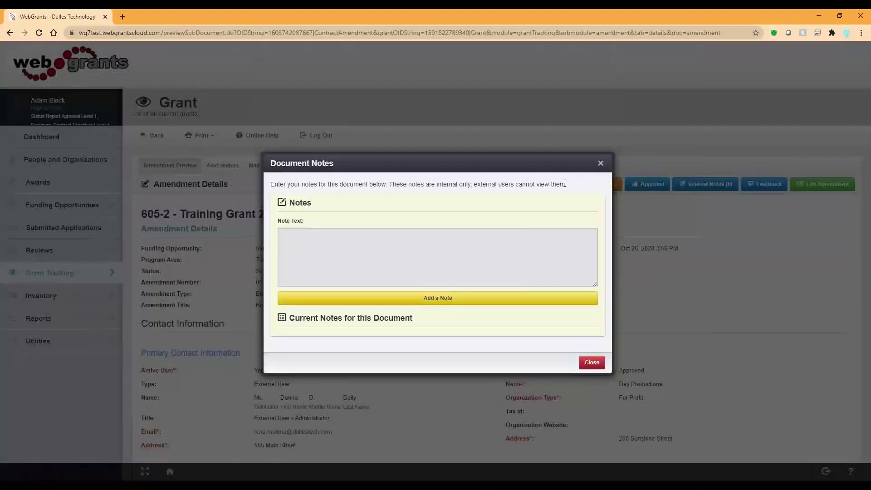
drag(565, 184, 388, 184)
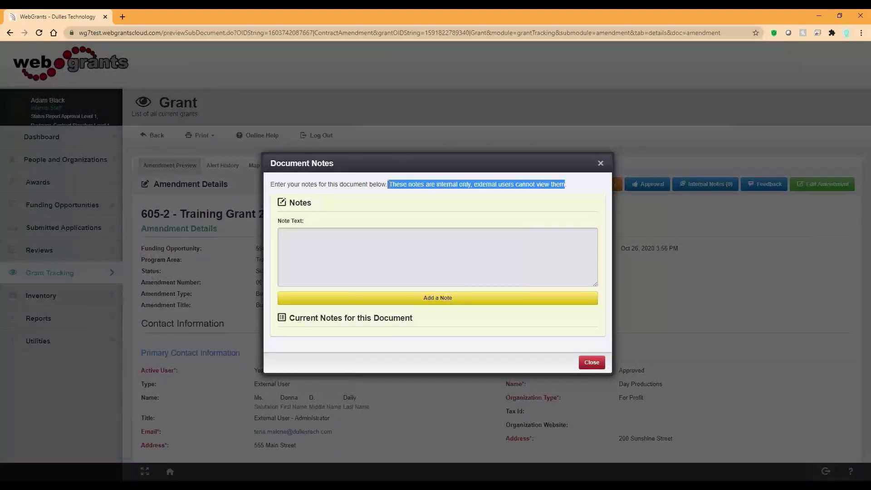
click(601, 163)
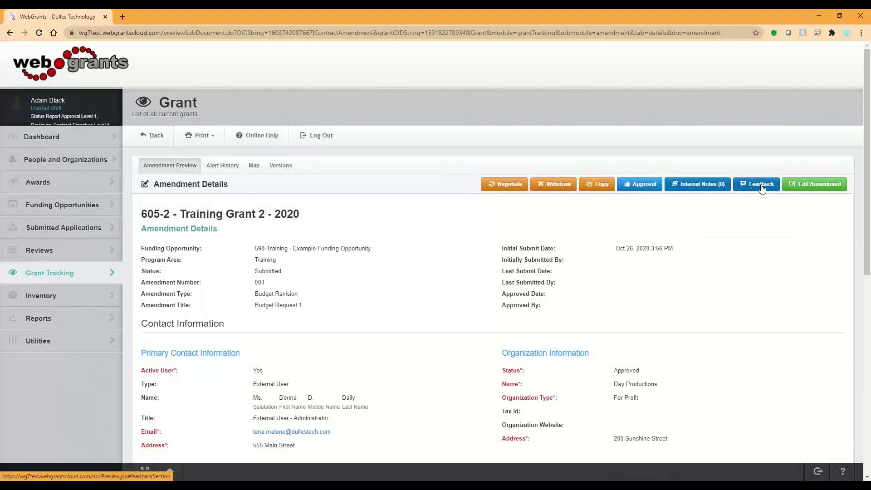
click(761, 186)
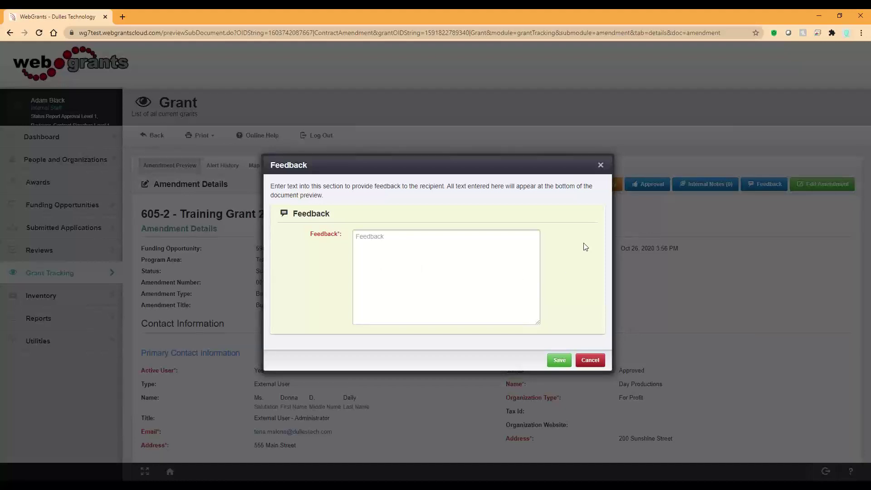
click(600, 166)
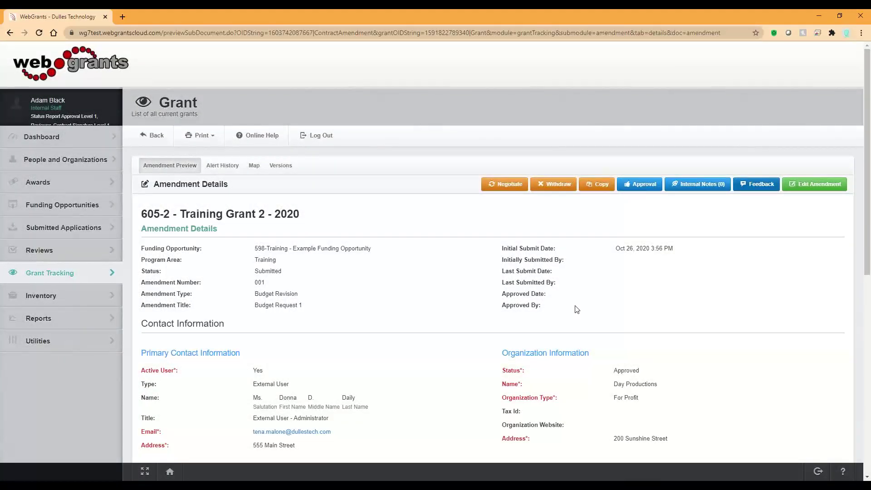
Set amendment 001's level 1 approval to Approved with the comment 'My Comments'.
click(650, 189)
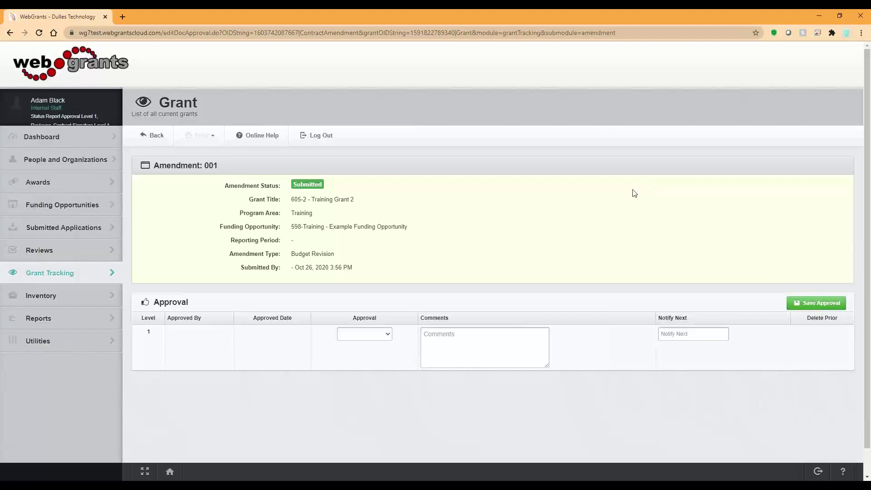
click(378, 334)
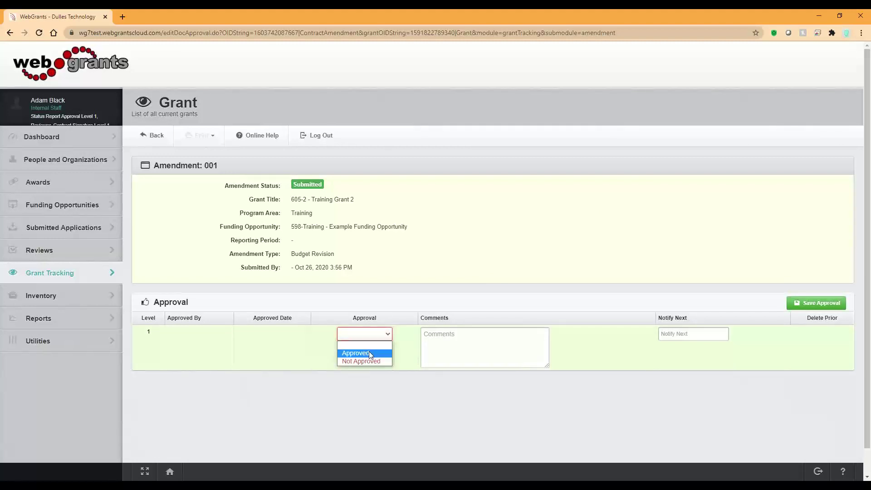
click(370, 354)
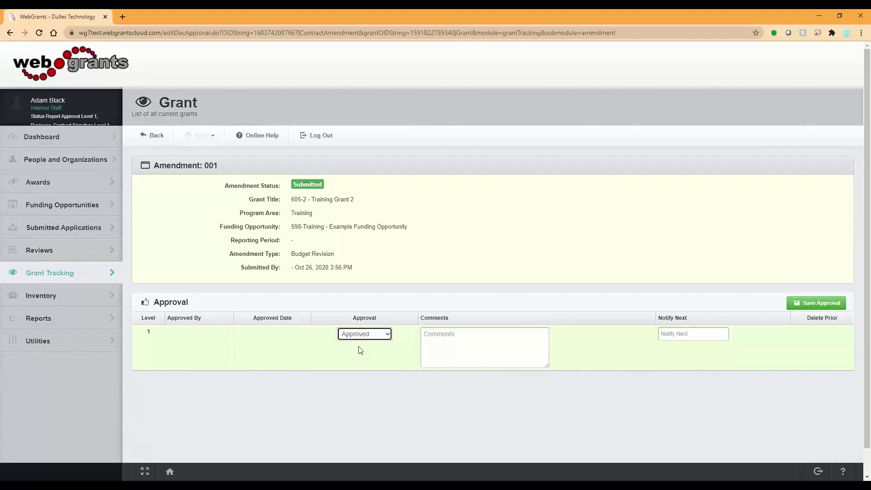
click(364, 336)
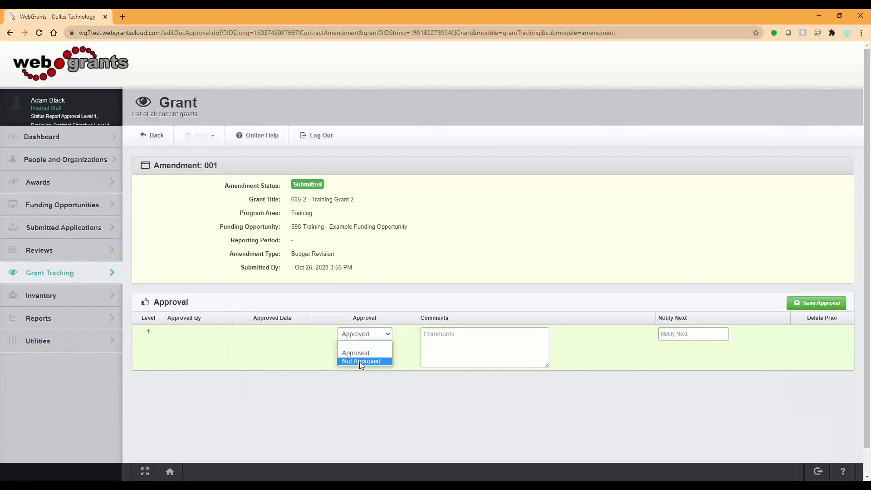
click(358, 355)
click(465, 342)
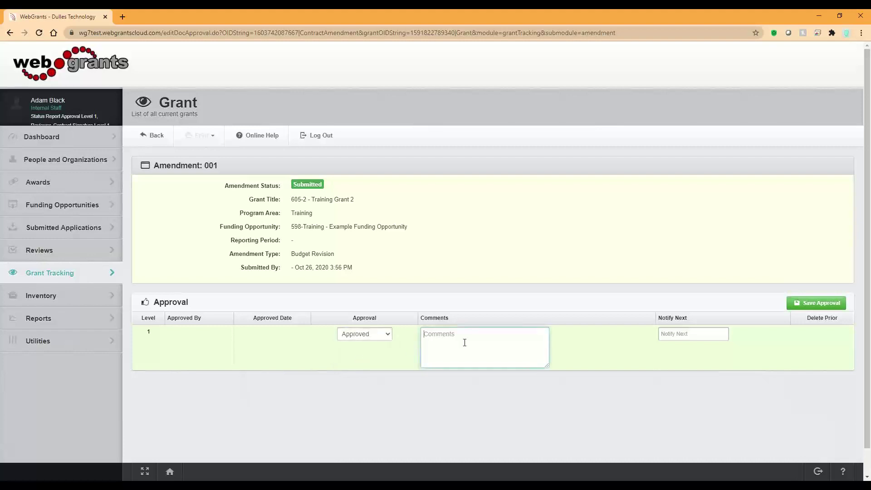
text(My Comments)
Choose Client Administrator as the next approver to notify and save the approval.
click(697, 336)
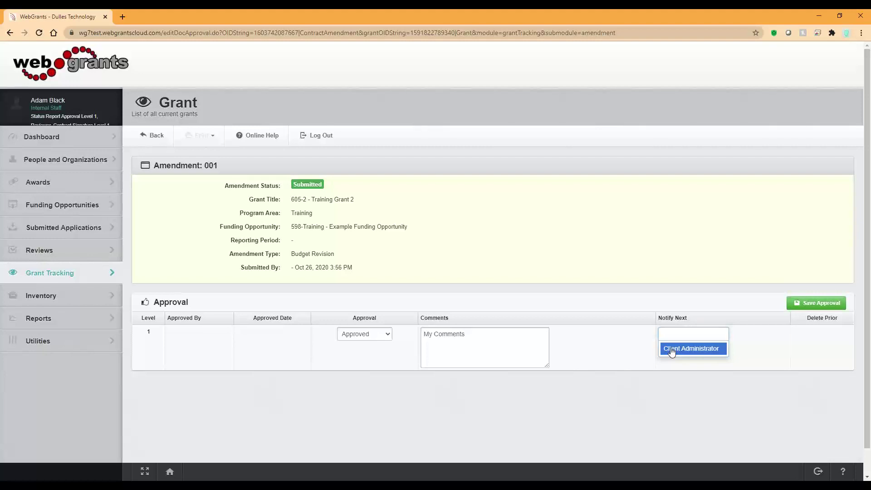
click(672, 350)
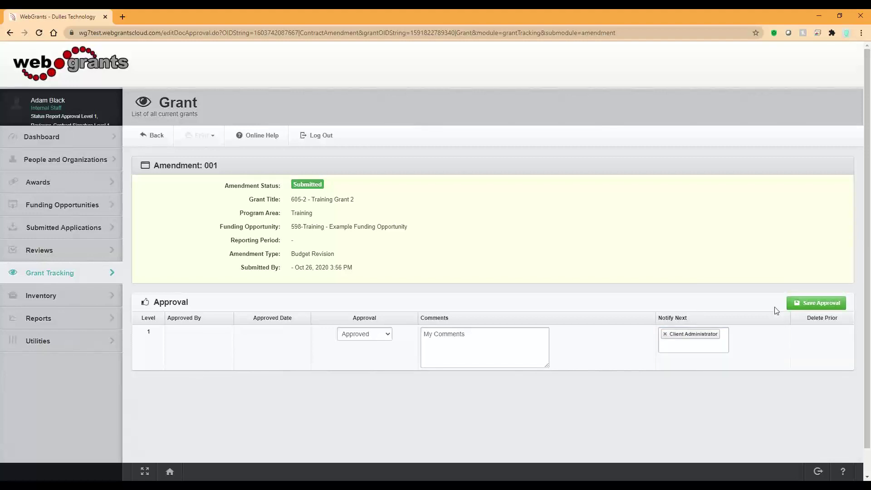
click(808, 303)
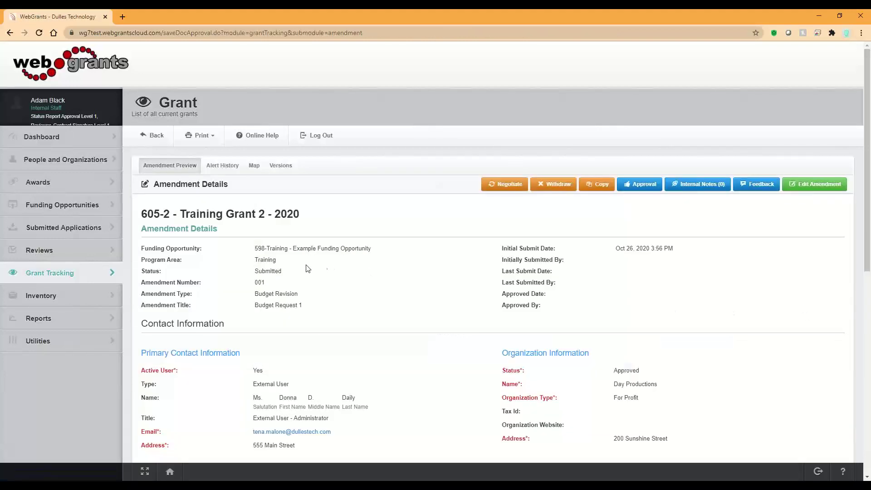
drag(281, 272, 253, 267)
scroll(348, 275, down, 7)
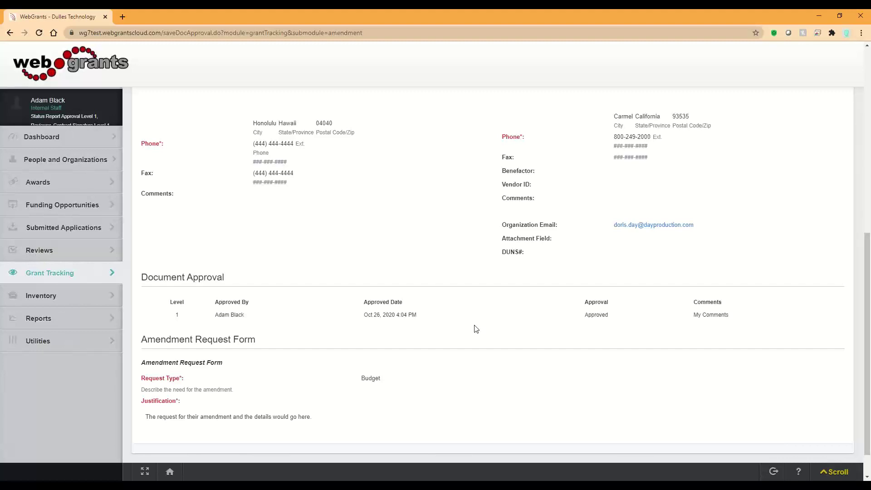
scroll(475, 328, up, 10)
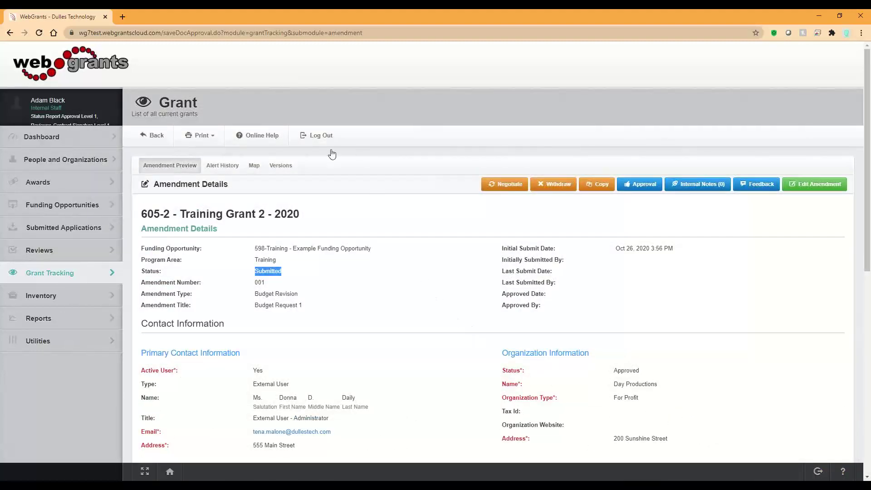
click(315, 136)
Sign in using the Client Administrator's saved login from the autofill list.
click(211, 179)
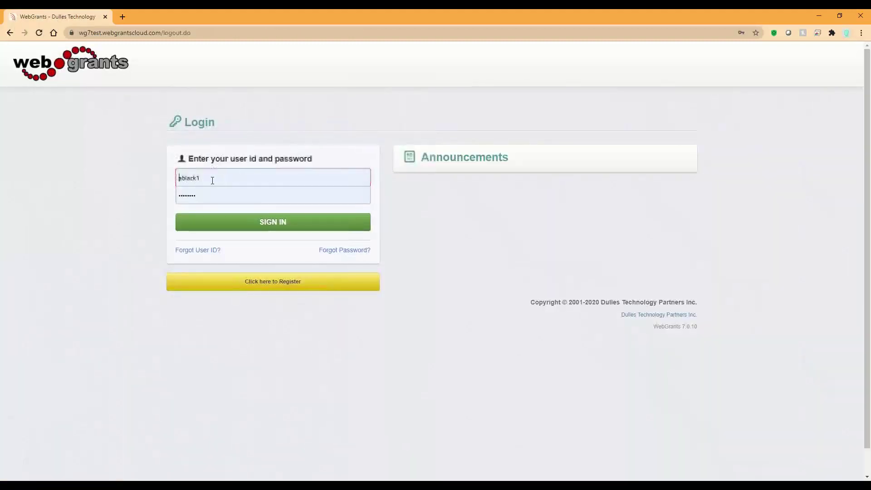
click(211, 180)
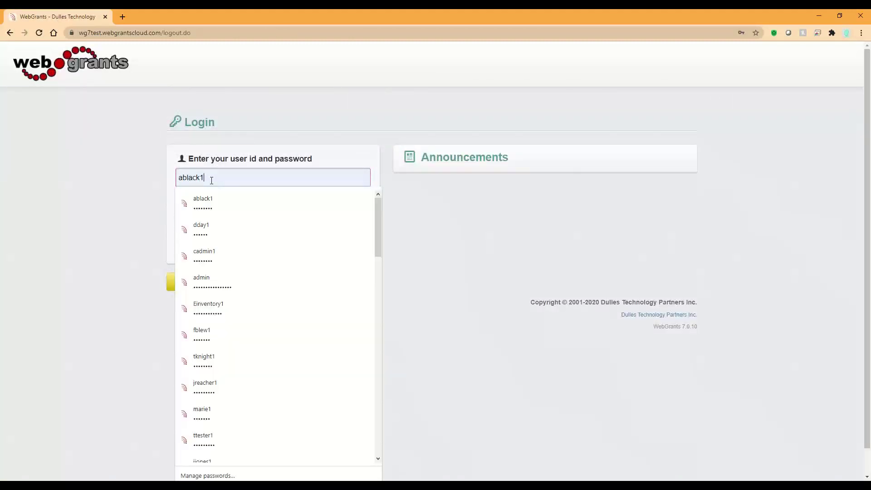
key(ctrl+a)
text(ca)
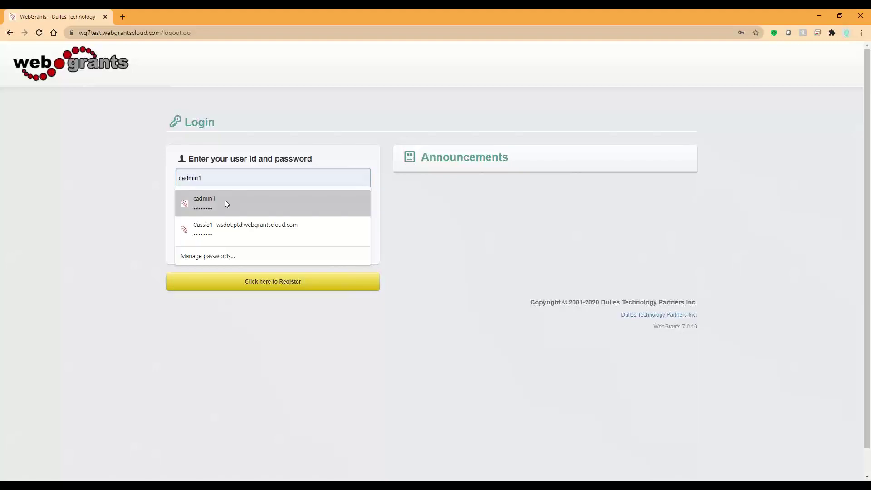
click(224, 200)
click(227, 226)
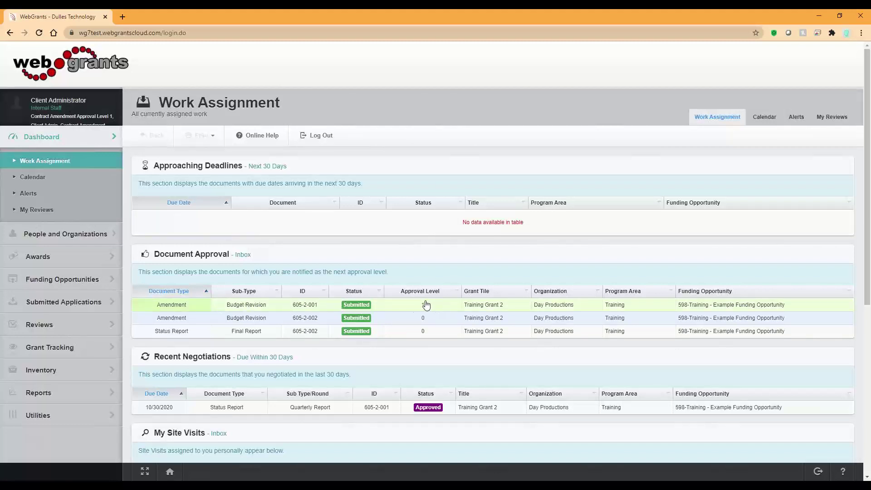
Approve amendment 605-2-001 at level 2 with the comment 'Level 2 comments' and save.
click(303, 307)
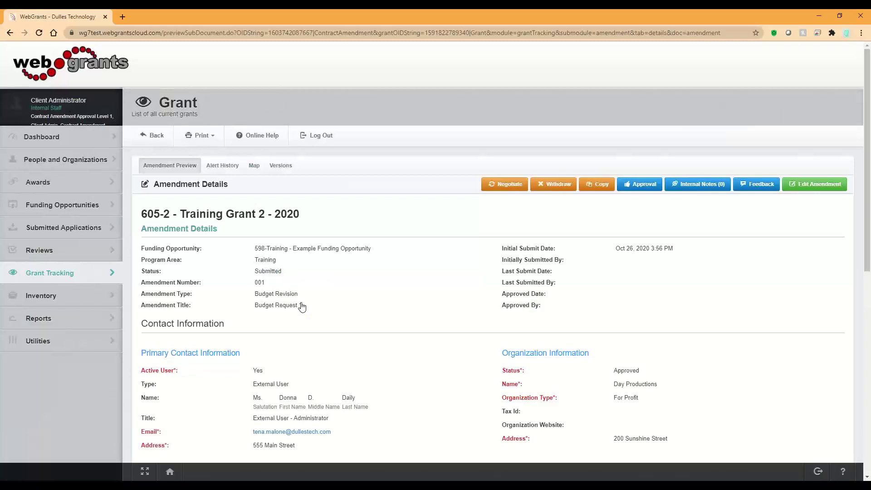
click(644, 186)
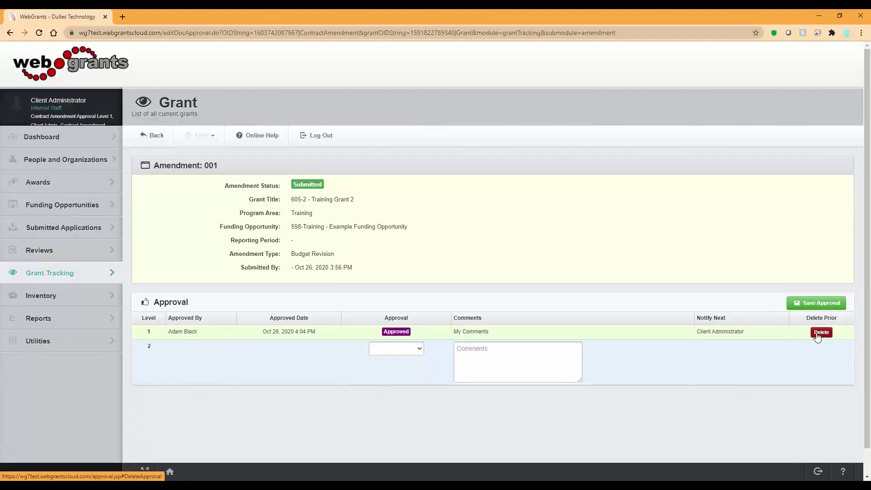
click(415, 351)
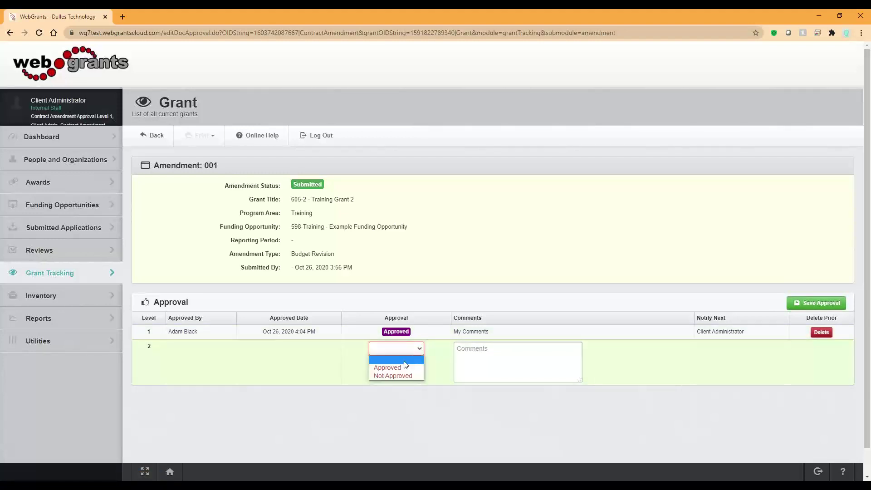
click(399, 366)
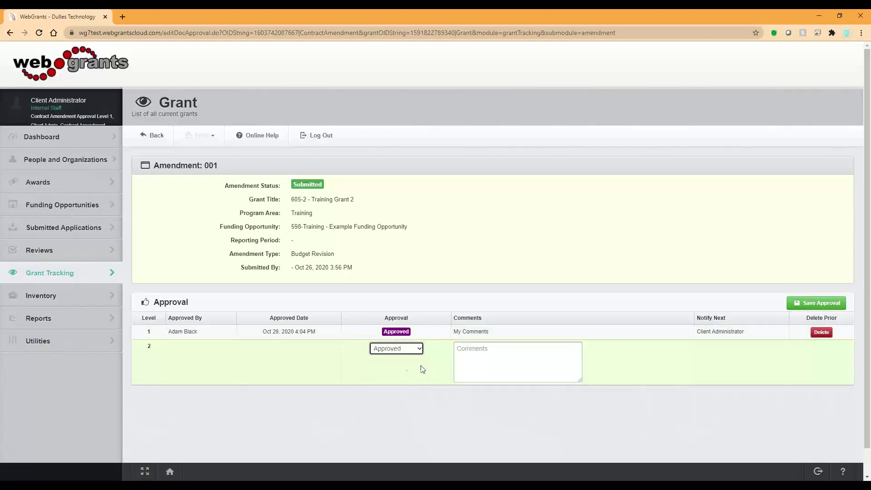
click(521, 365)
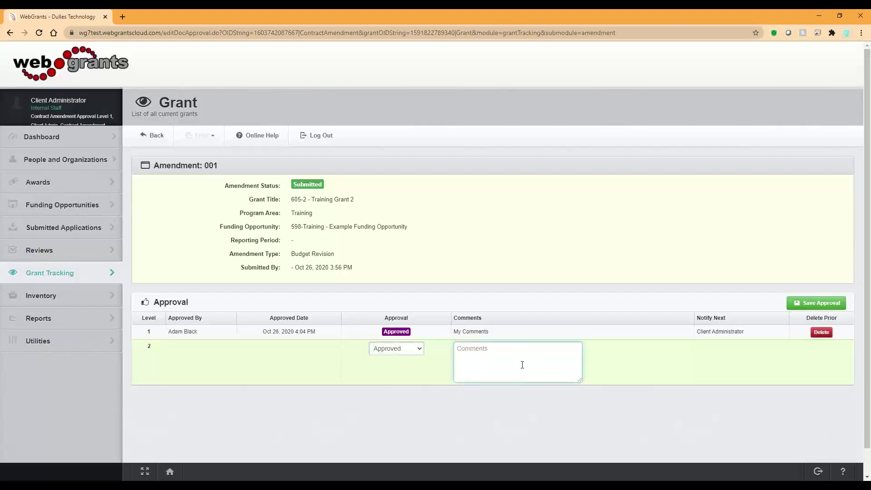
text(Level 2 comments)
click(801, 303)
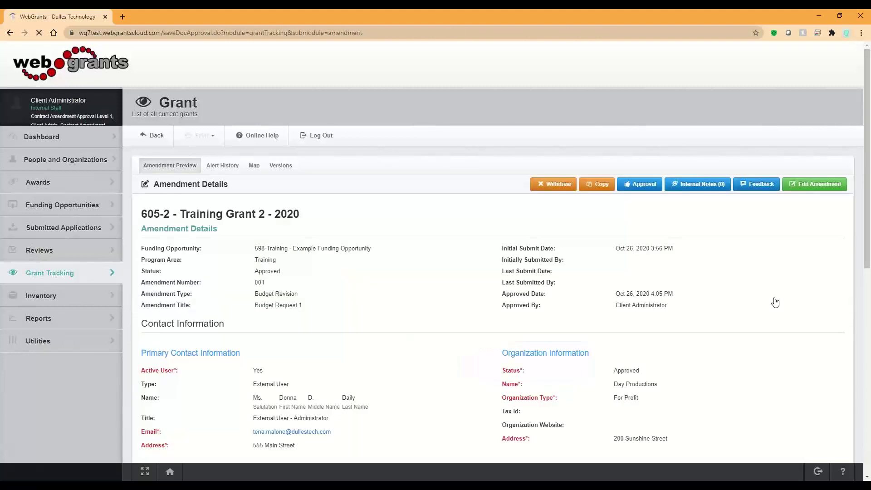
Check amendment 001's Approved status and approval table, then return to the grant's components.
drag(280, 272, 255, 272)
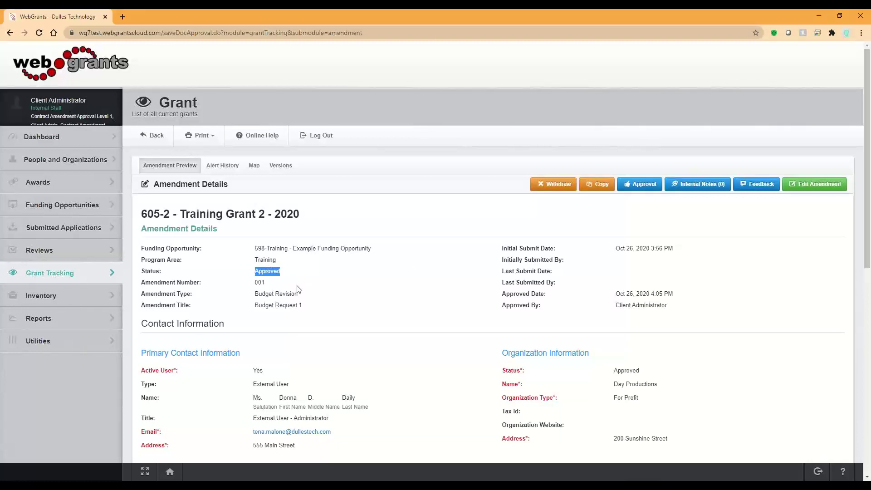
click(285, 278)
scroll(285, 277, down, 7)
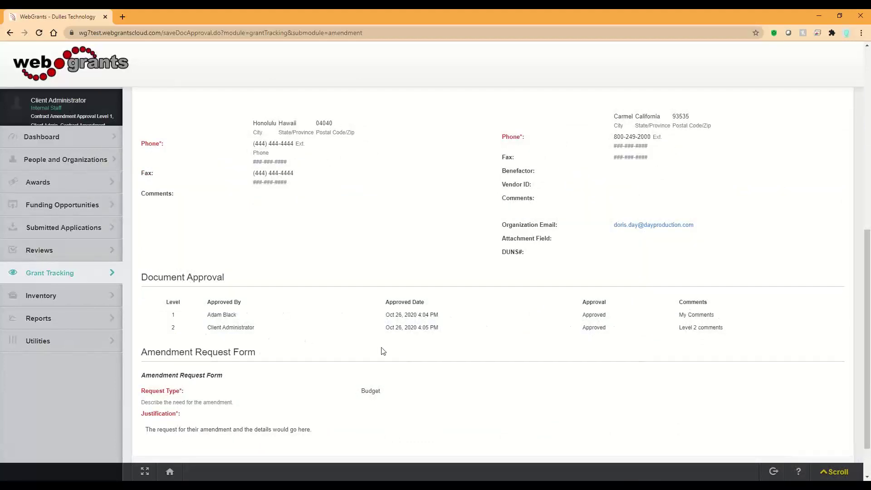
scroll(382, 351, up, 8)
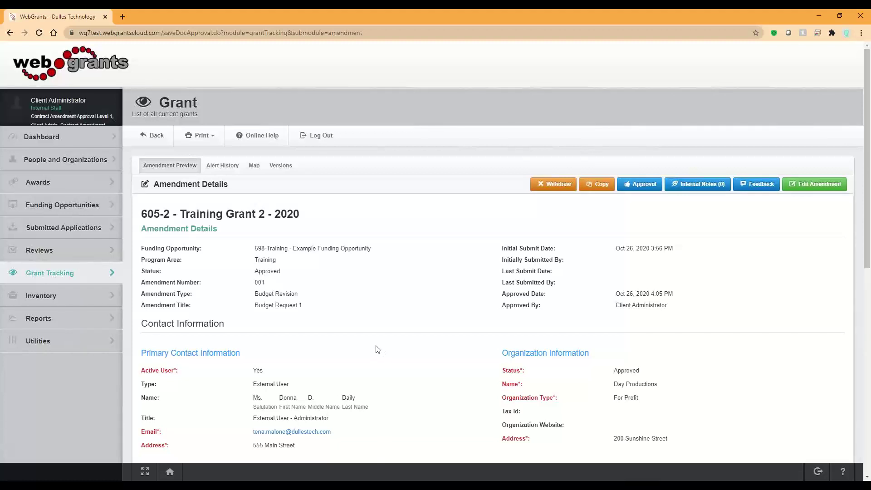
click(160, 138)
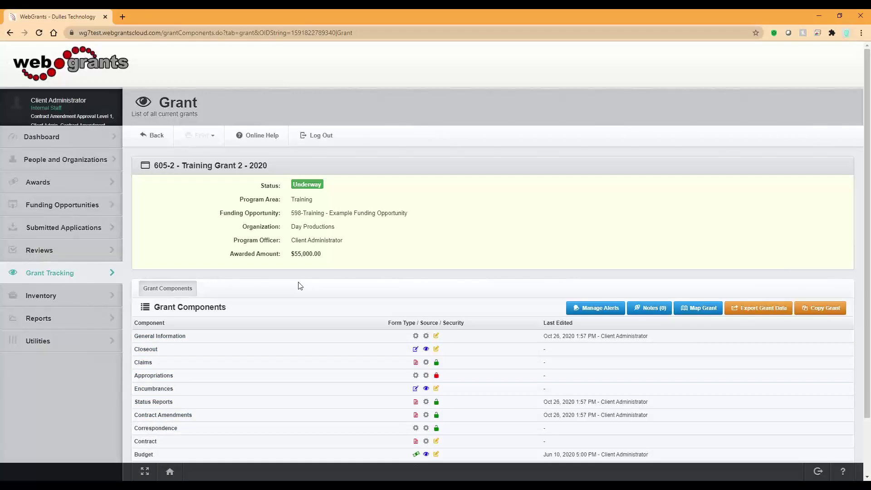
Open grant 605-2's Budget, showing $55,000 Salary/Fringe requested plus $25,000 match, totalling $80,000.
click(211, 415)
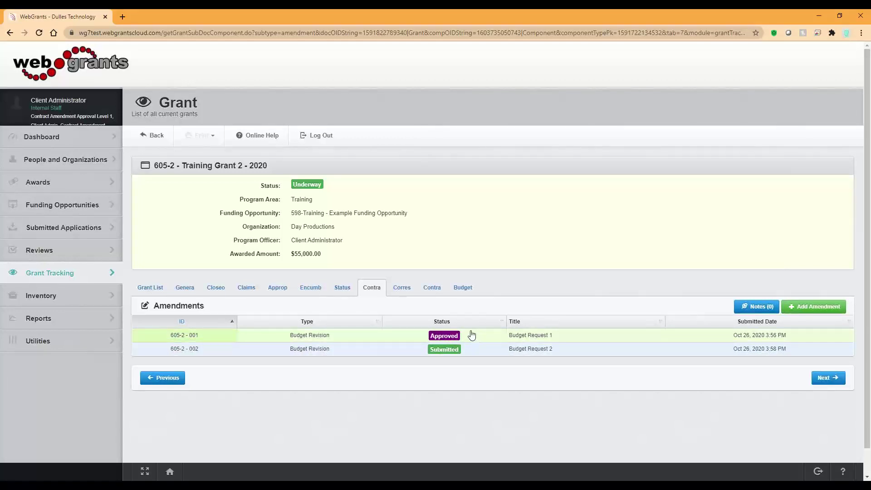
click(150, 287)
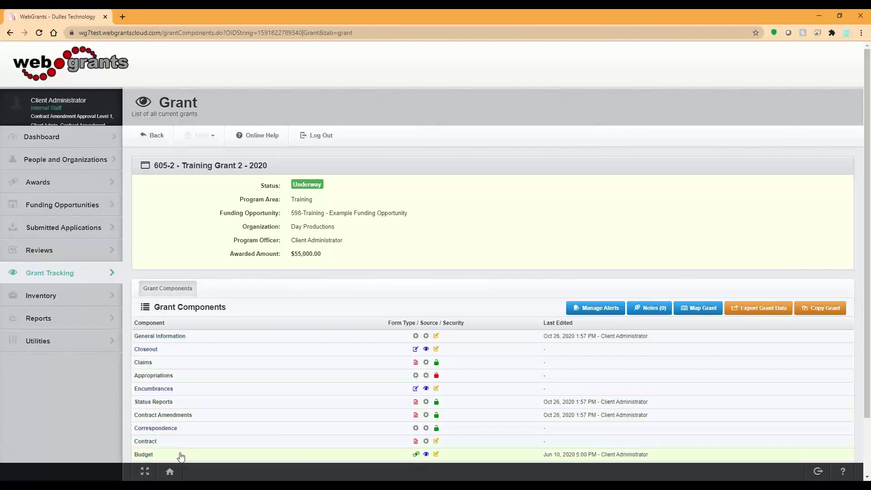
click(181, 456)
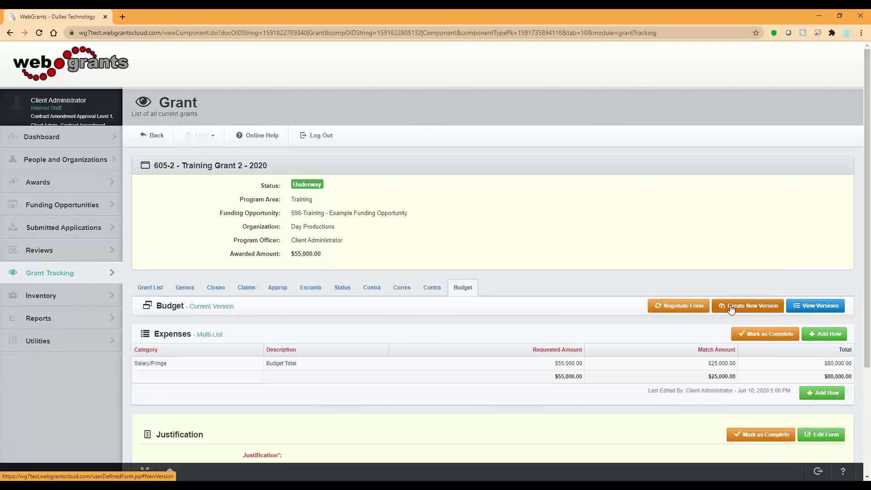
Return to grant 605-2's Amendments list, with 605-2-001 Approved and 605-2-002 Submitted.
click(377, 293)
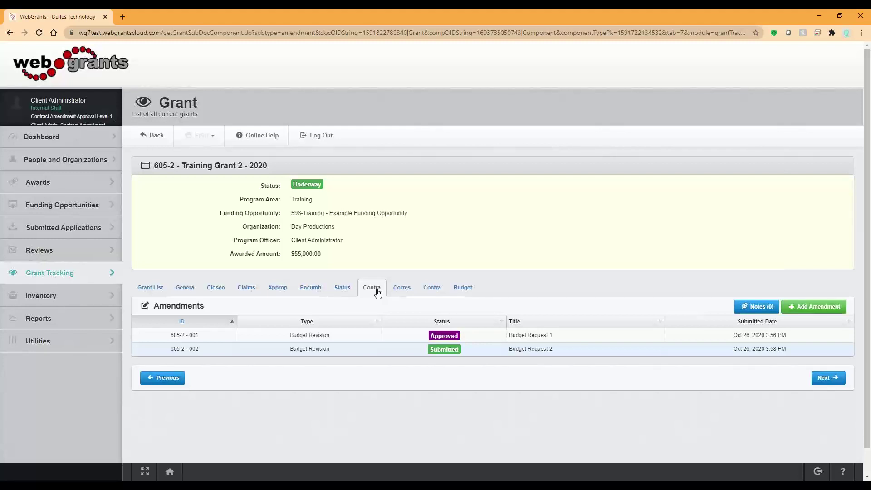
Log the Client Administrator out of WebGrants to the login page.
click(317, 136)
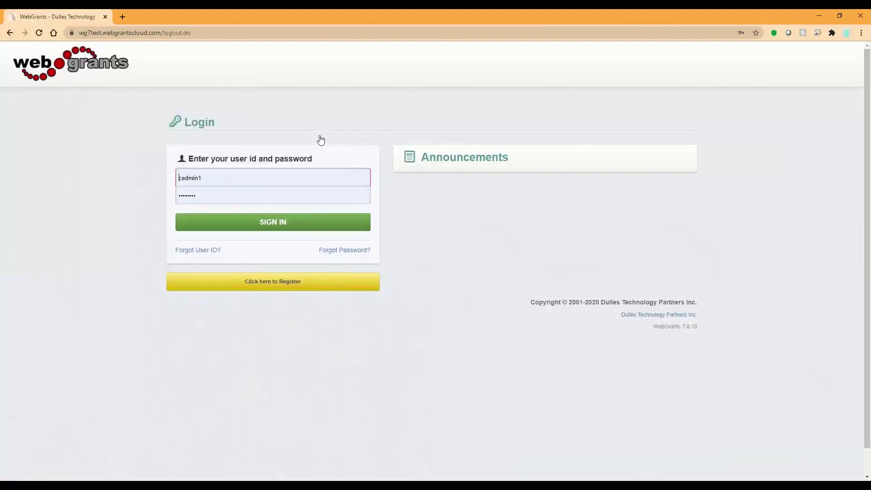